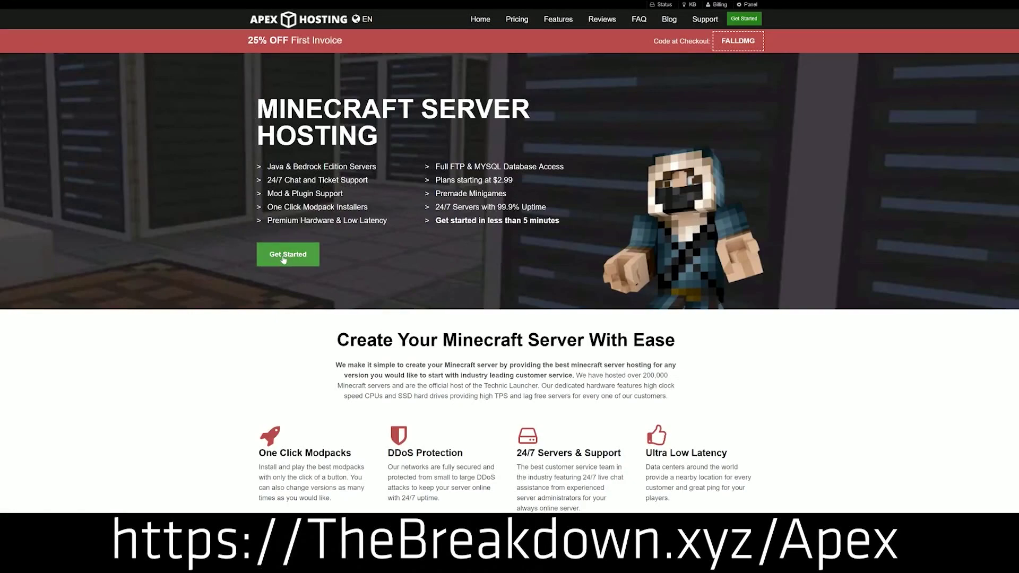
Step: Highlight Apex's One Click Modpacks, Automated Backups and Instant Setup features, then list the server JAR versions
scroll(394, 267, down, 3)
scroll(395, 267, down, 1)
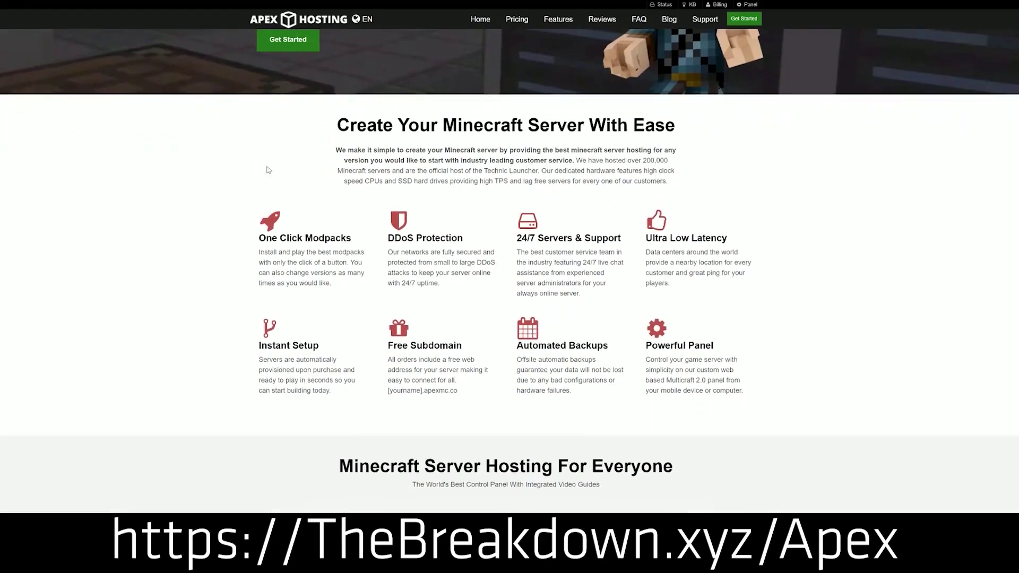
drag(258, 238, 622, 240)
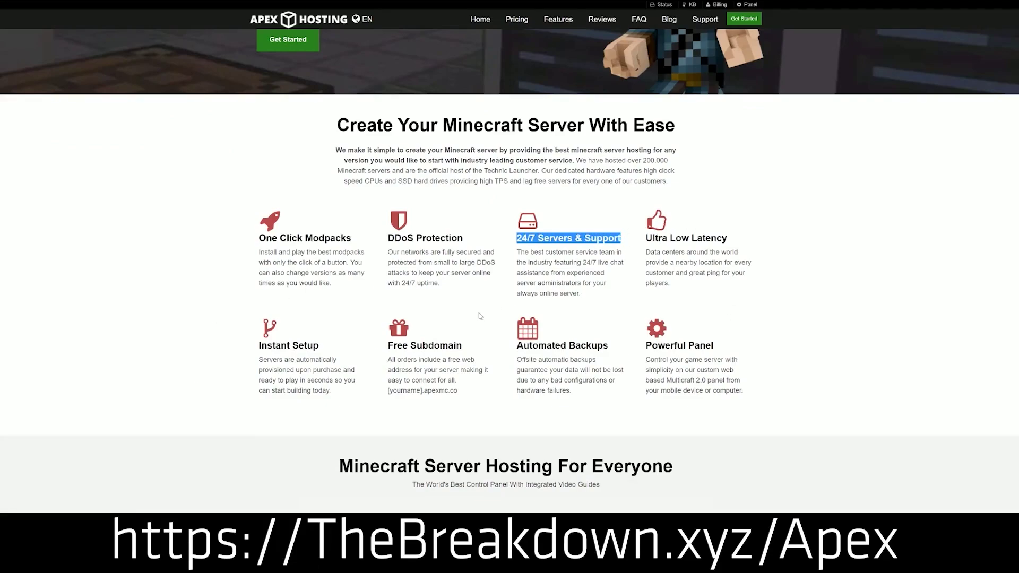
drag(515, 345, 639, 345)
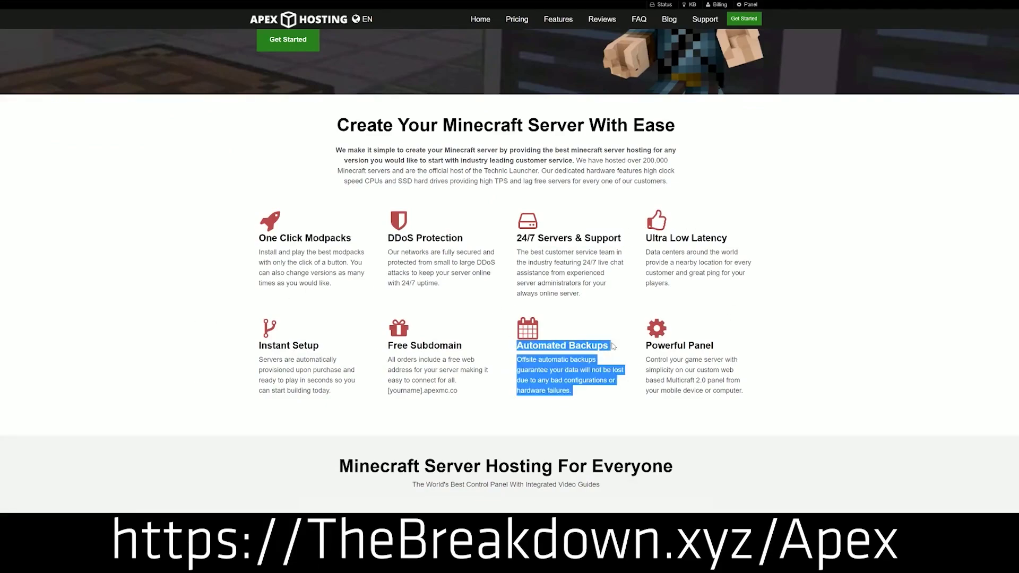
click(584, 372)
drag(339, 392, 259, 346)
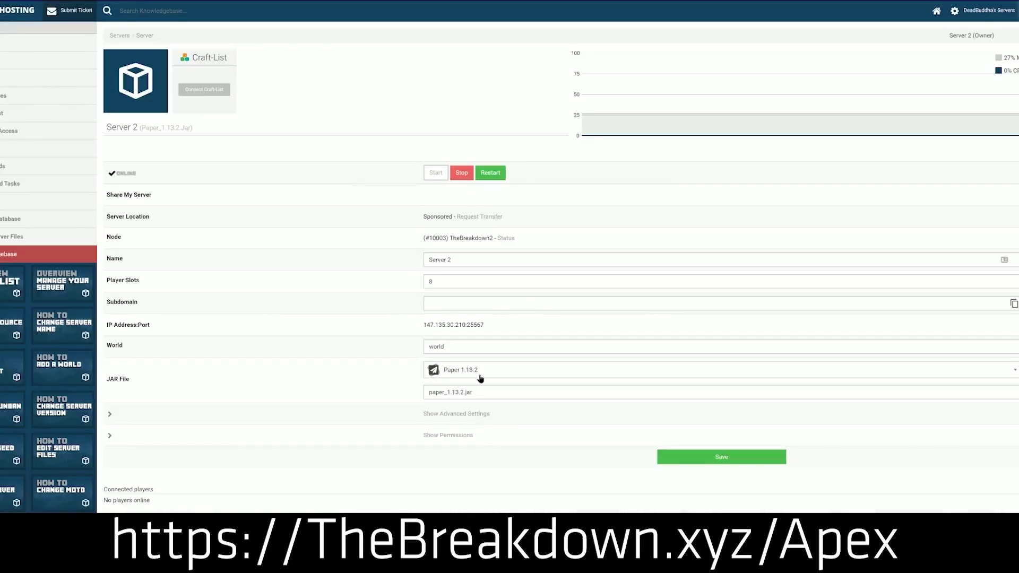
click(480, 377)
scroll(474, 446, down, 5)
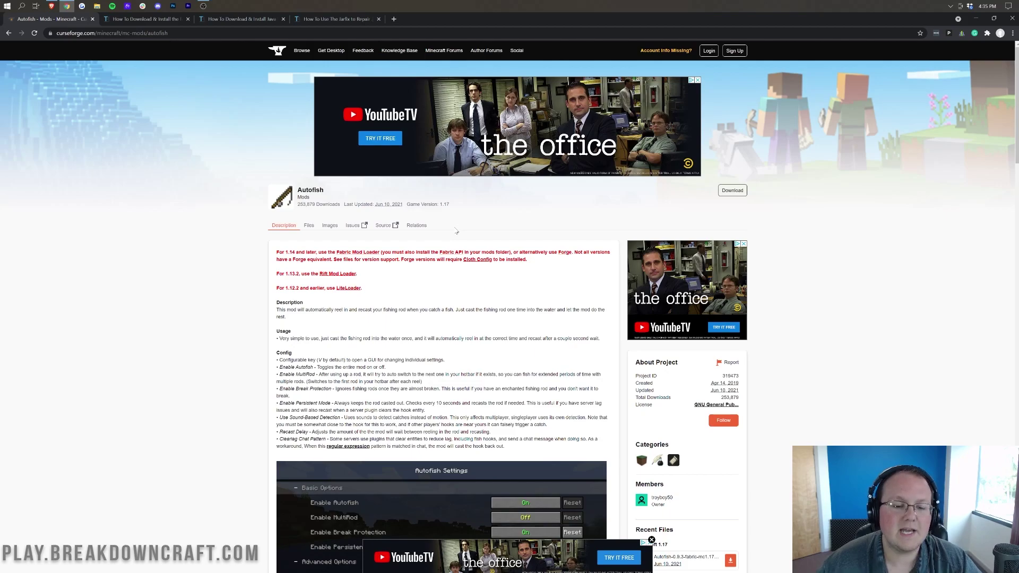
Step: Download the Minecraft 1.17 Autofish 0.9.3 Fabric jar from Recent Files and keep it despite the warning
scroll(654, 298, down, 6)
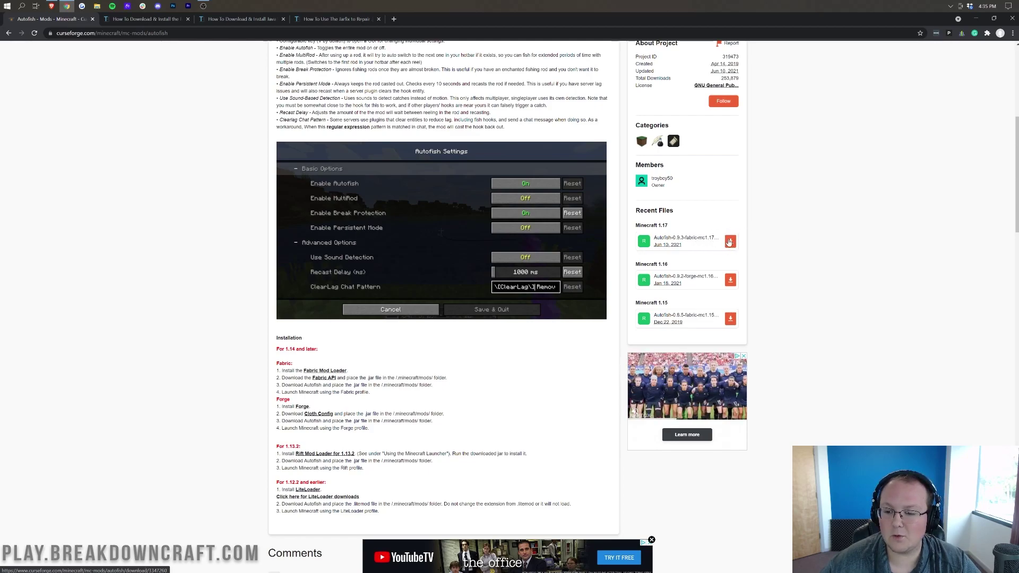
click(729, 242)
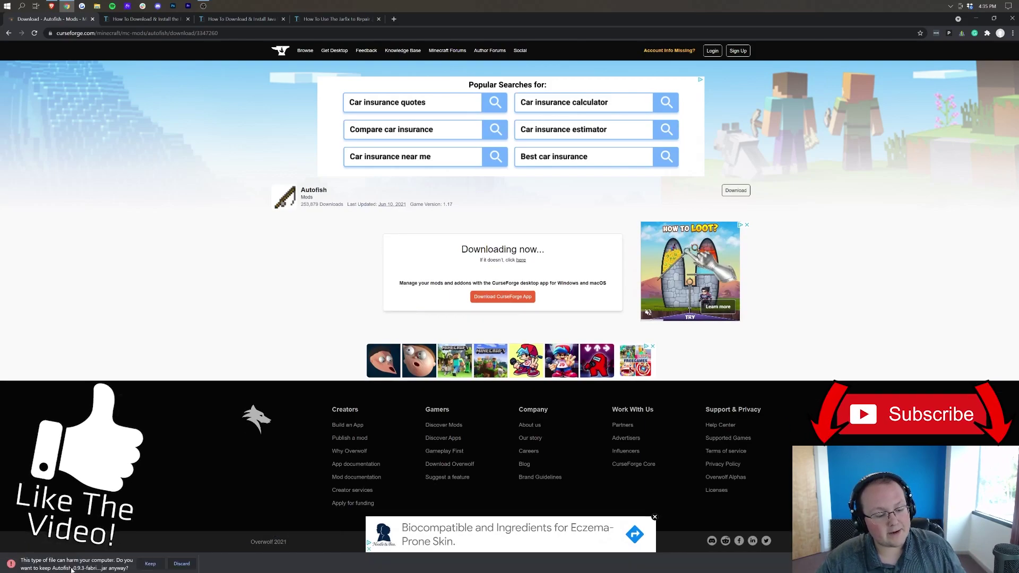
click(150, 565)
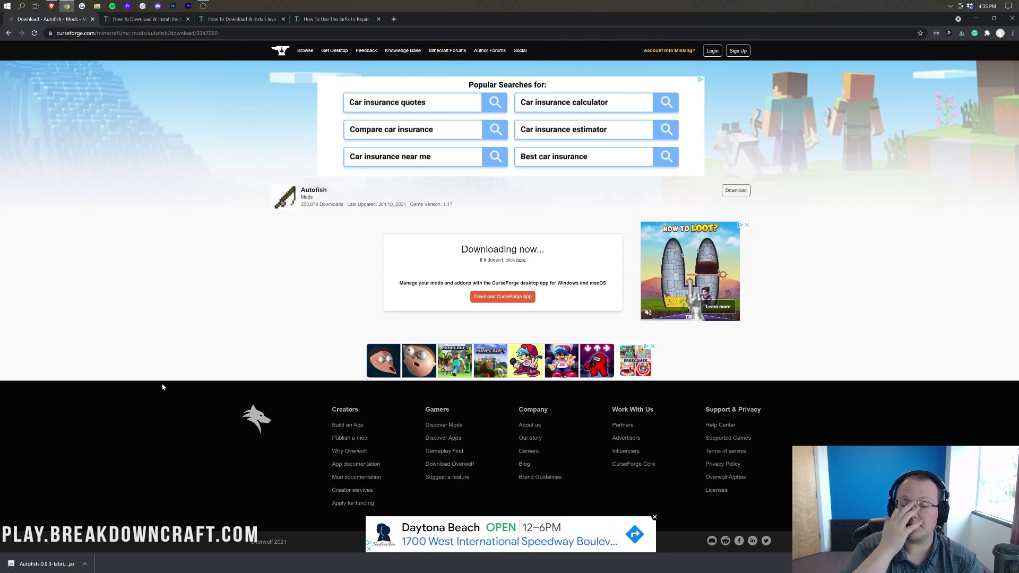
click(157, 20)
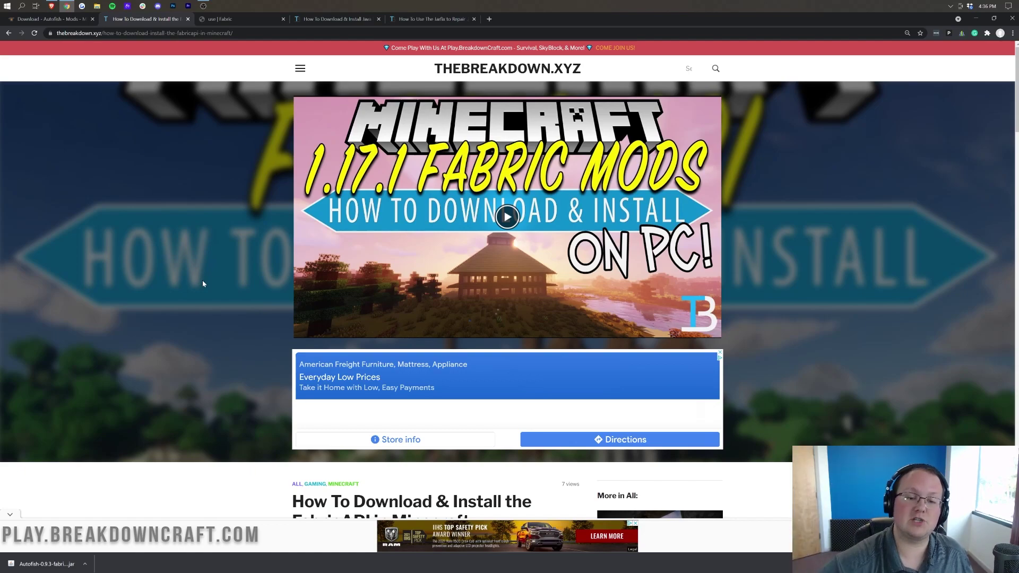
Step: Follow the article's Download FabricAPI link to the CurseForge Fabric API page
scroll(182, 277, down, 8)
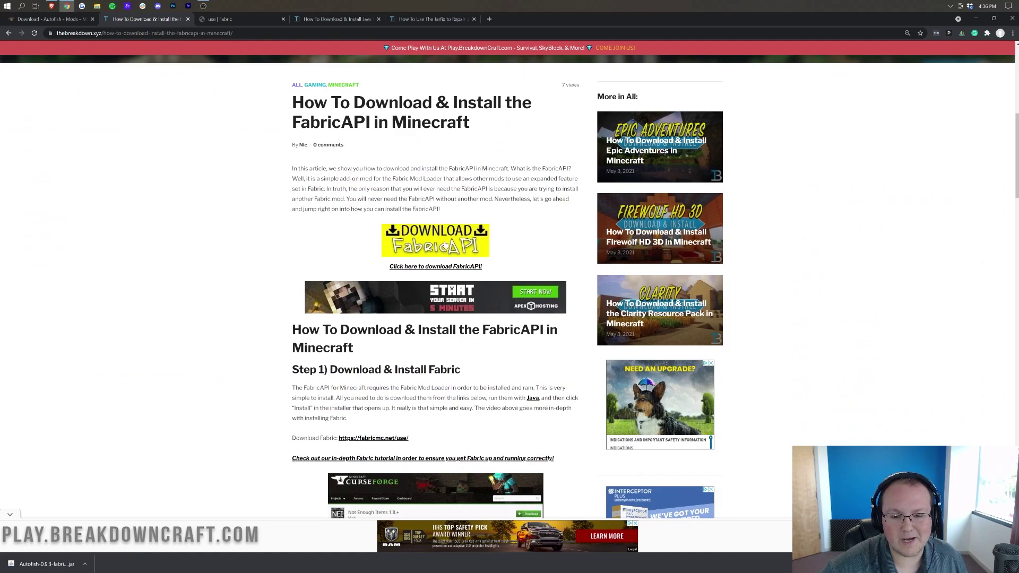
click(445, 245)
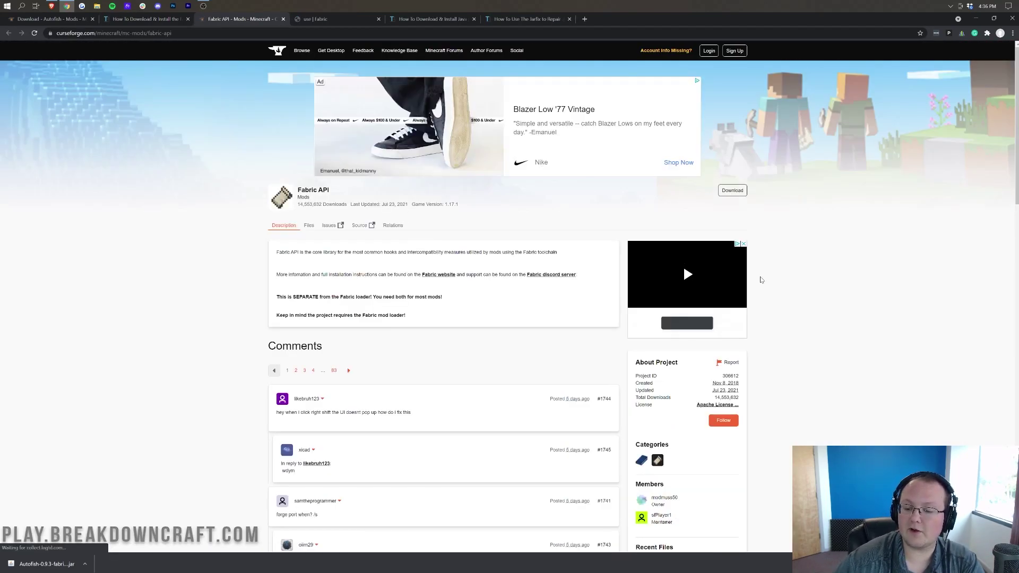
Step: Download Fabric API 0.37.1, the newest Minecraft 1.17 file under Recent Files
scroll(639, 295, down, 5)
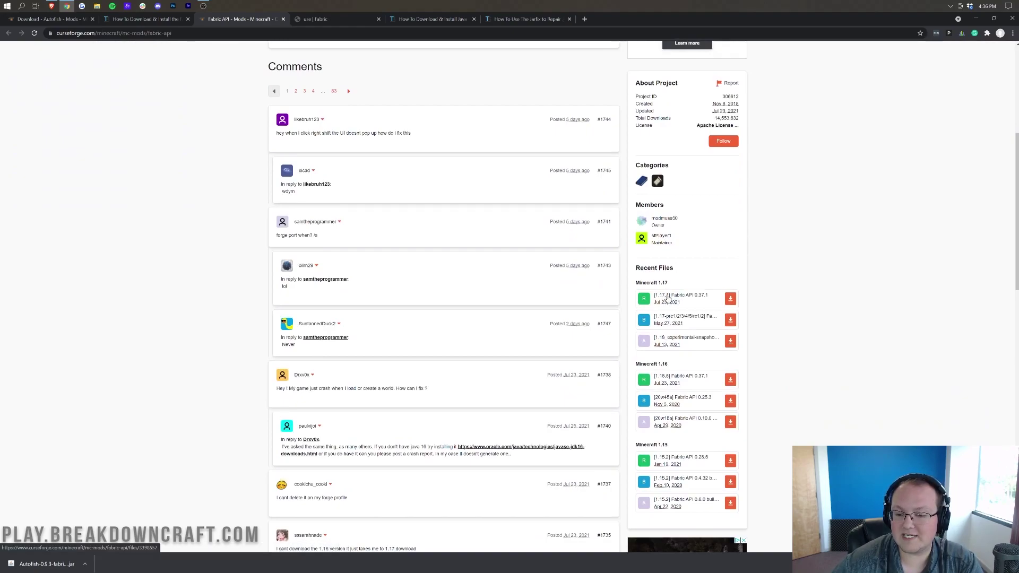
click(731, 299)
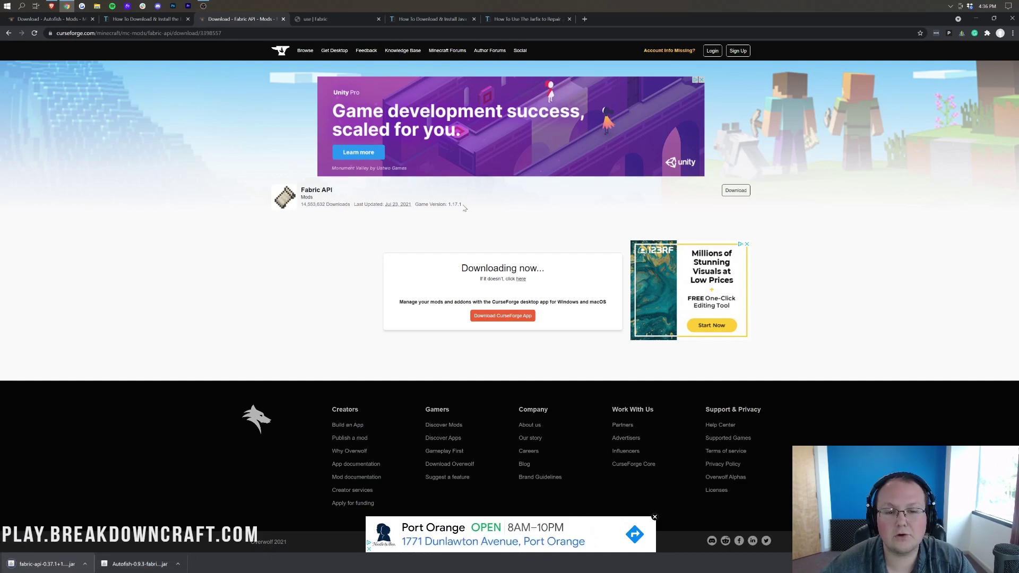
click(329, 20)
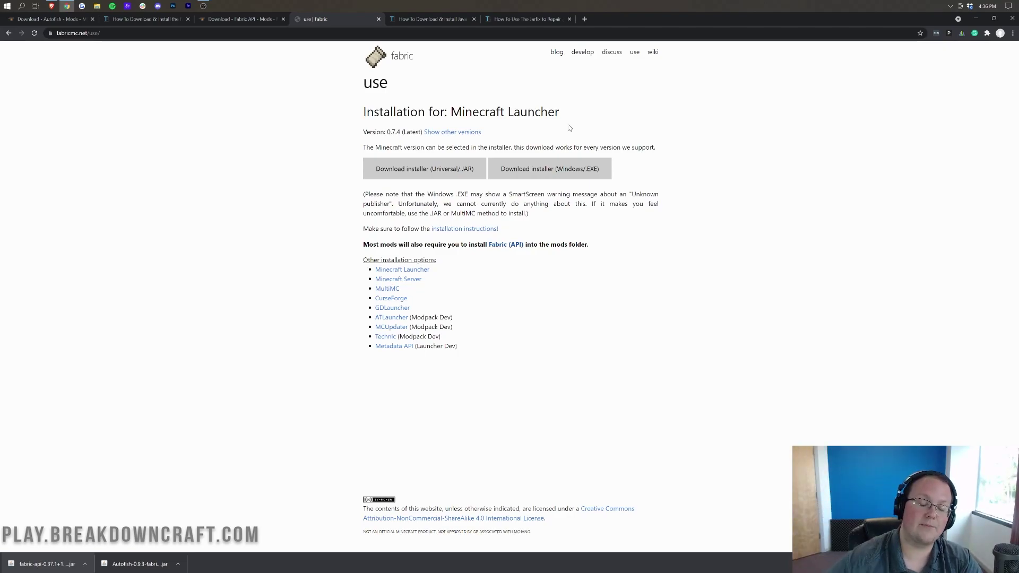
Step: Download the Universal/JAR Fabric installer 0.7.4 and keep it when Chrome warns
click(435, 174)
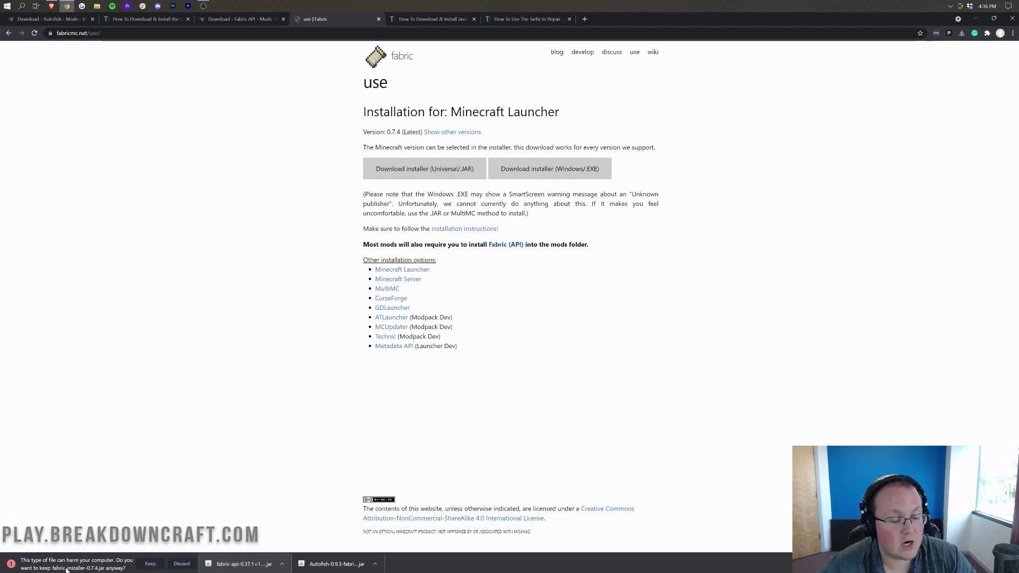
click(150, 564)
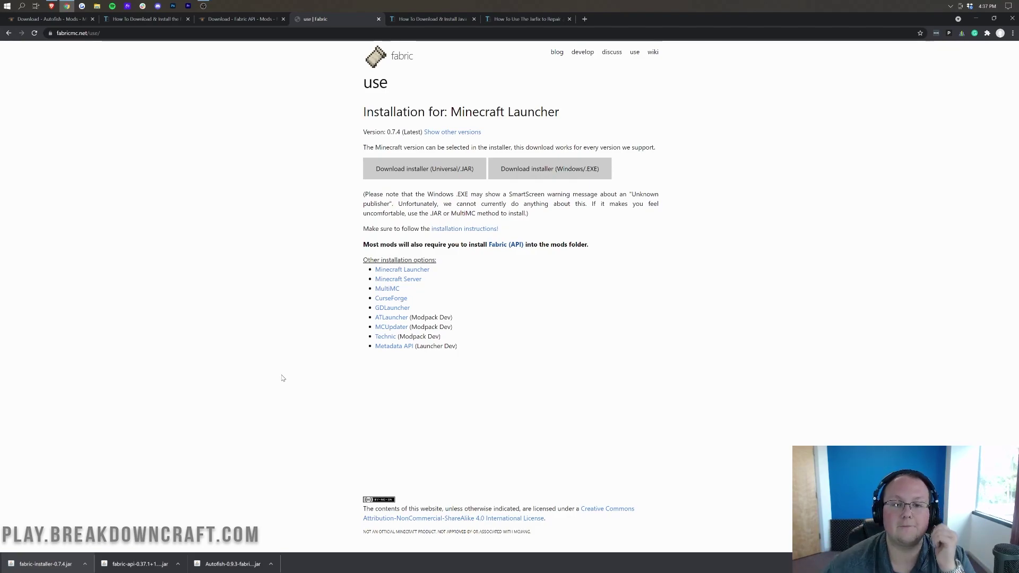
click(433, 19)
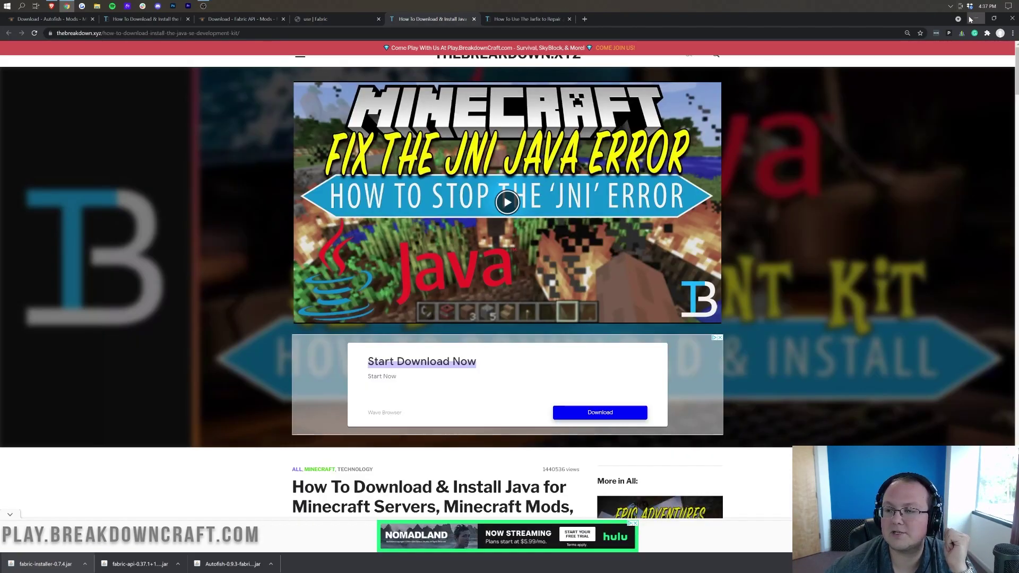
Step: Refresh the desktop and delete the ffmpeg folder into the Recycle Bin
click(976, 18)
right_click(217, 97)
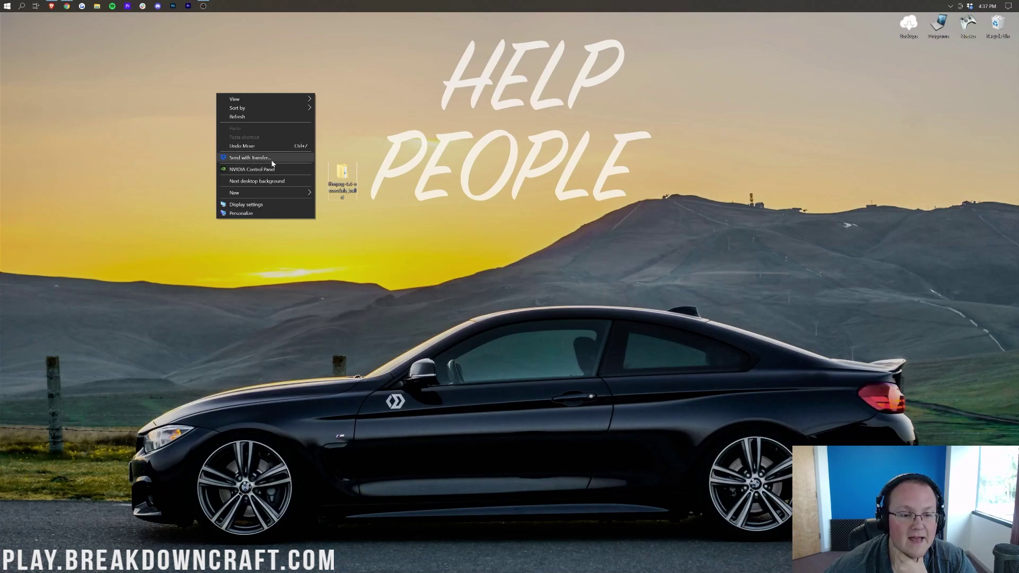
click(266, 116)
drag(342, 180, 998, 24)
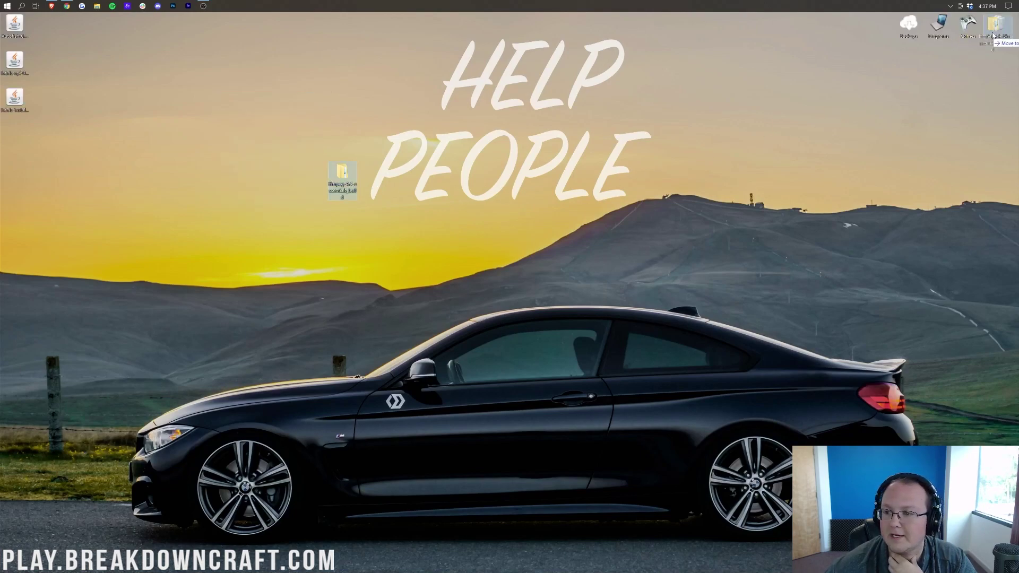
click(530, 287)
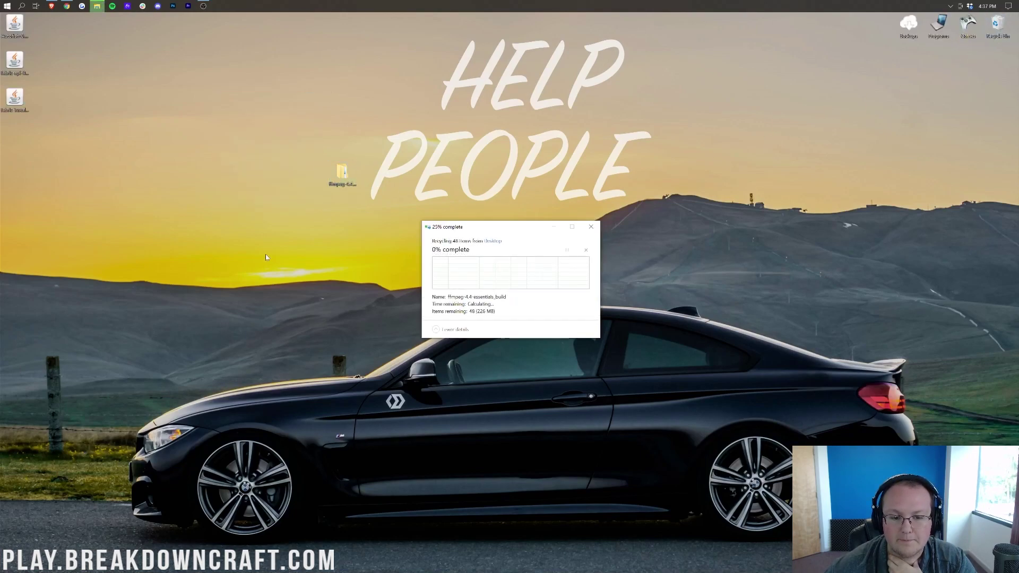
Step: Group the fabric-api and fabric-installer jars beside the Autofish jar
drag(15, 61, 283, 133)
drag(15, 98, 374, 100)
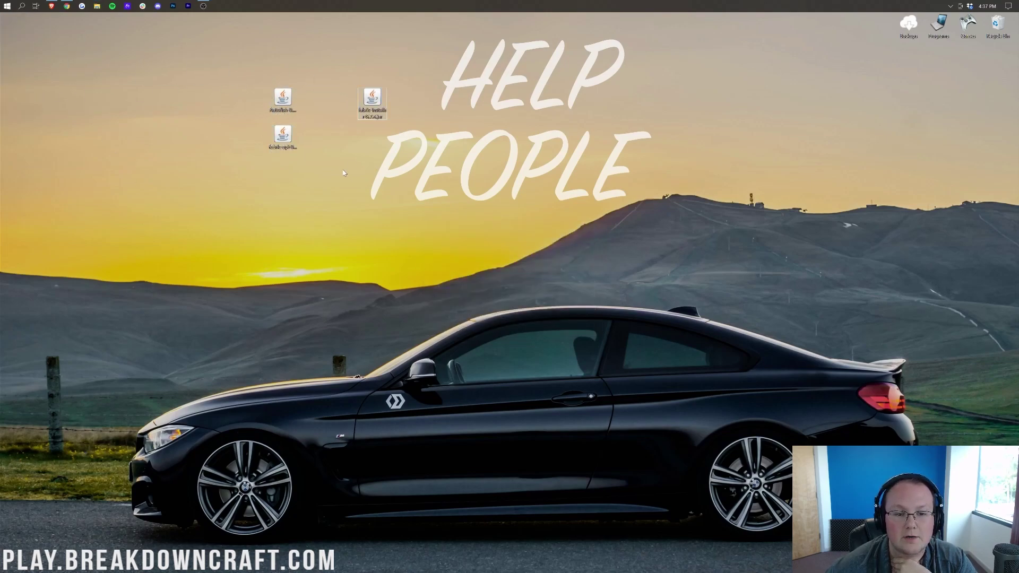
click(2, 3)
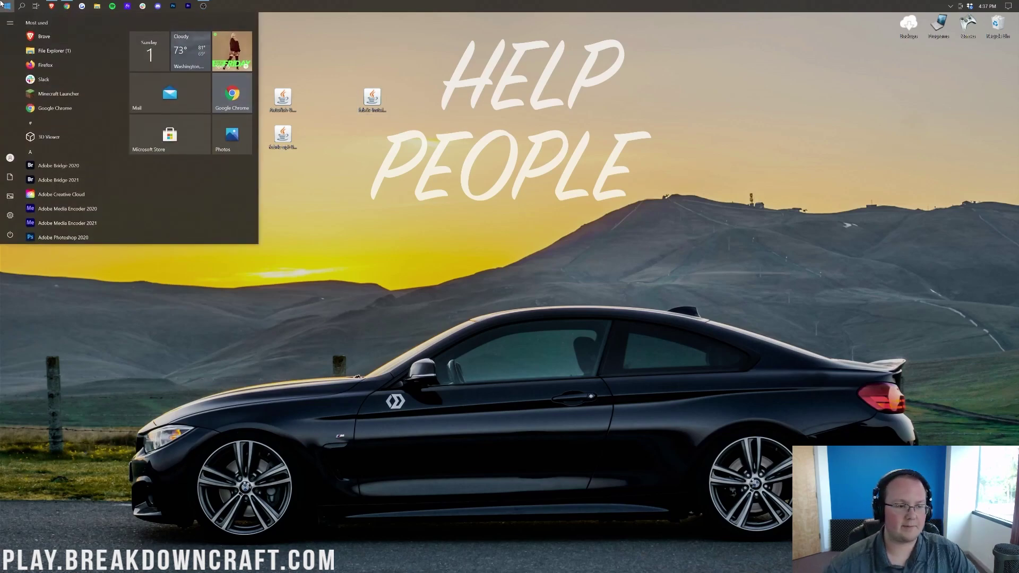
text(down)
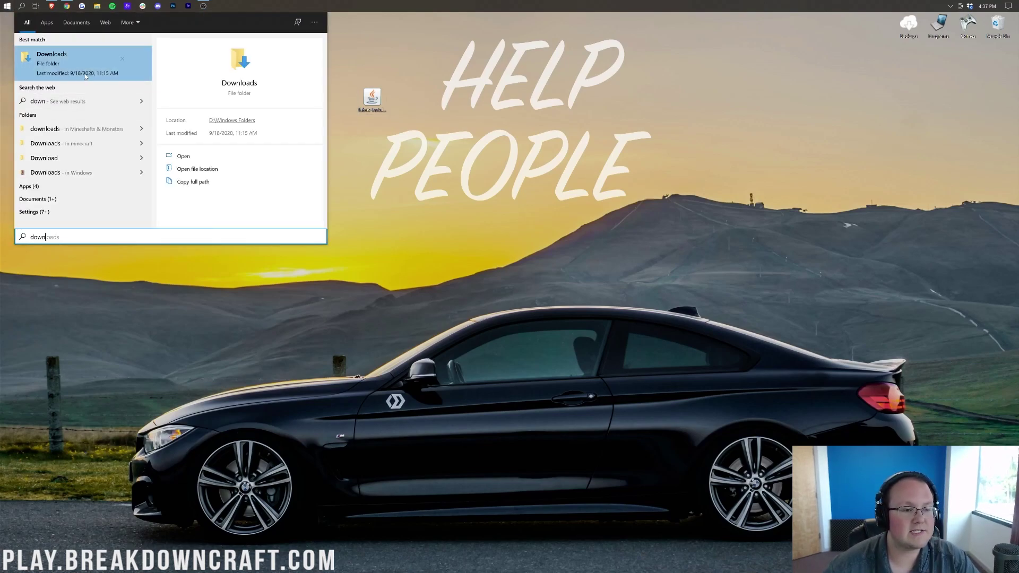
click(85, 77)
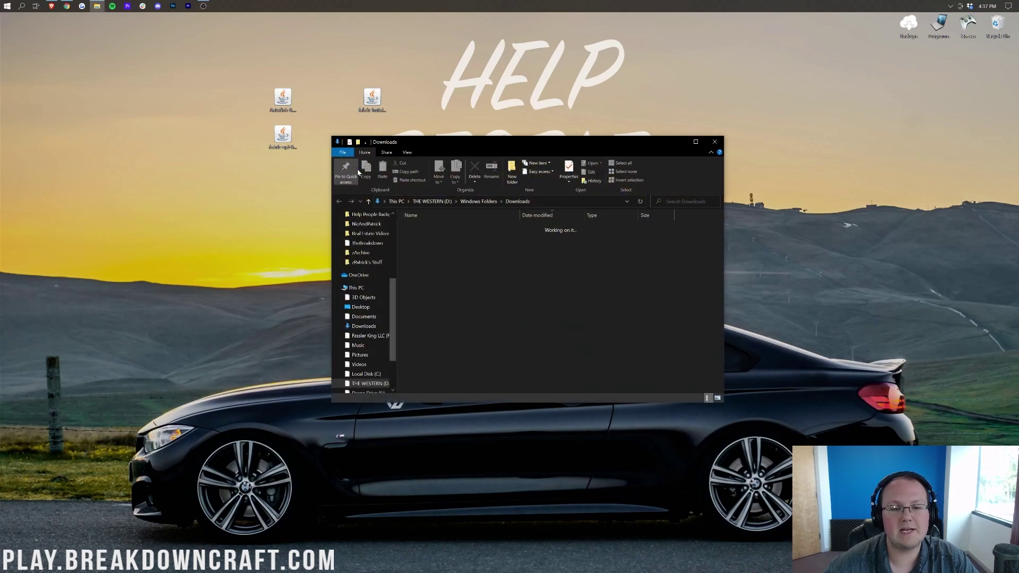
drag(250, 70, 387, 163)
mouse_move(372, 101)
mouse_down()
mouse_move(423, 165)
mouse_move(520, 207)
mouse_move(374, 106)
mouse_up()
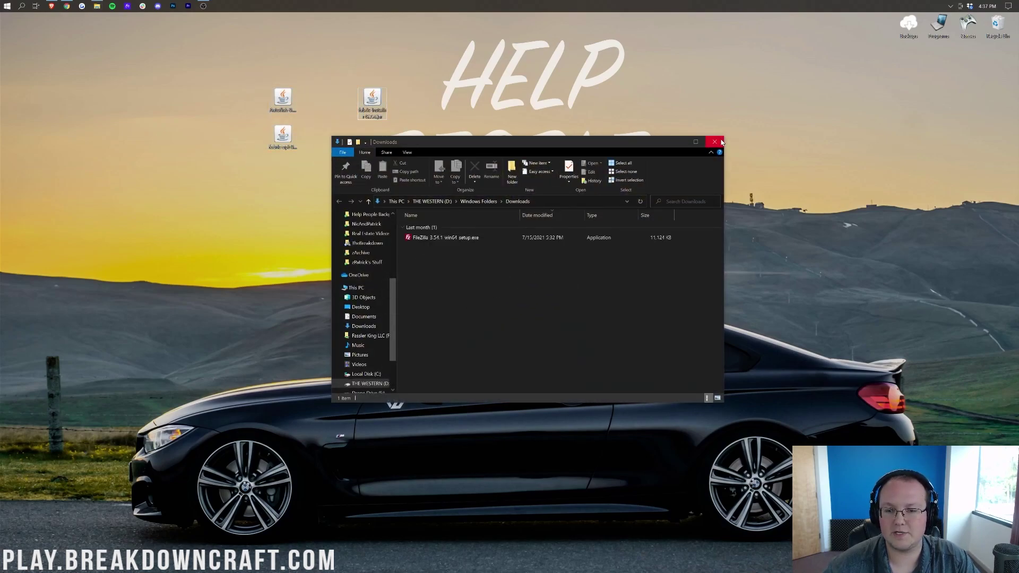
click(715, 142)
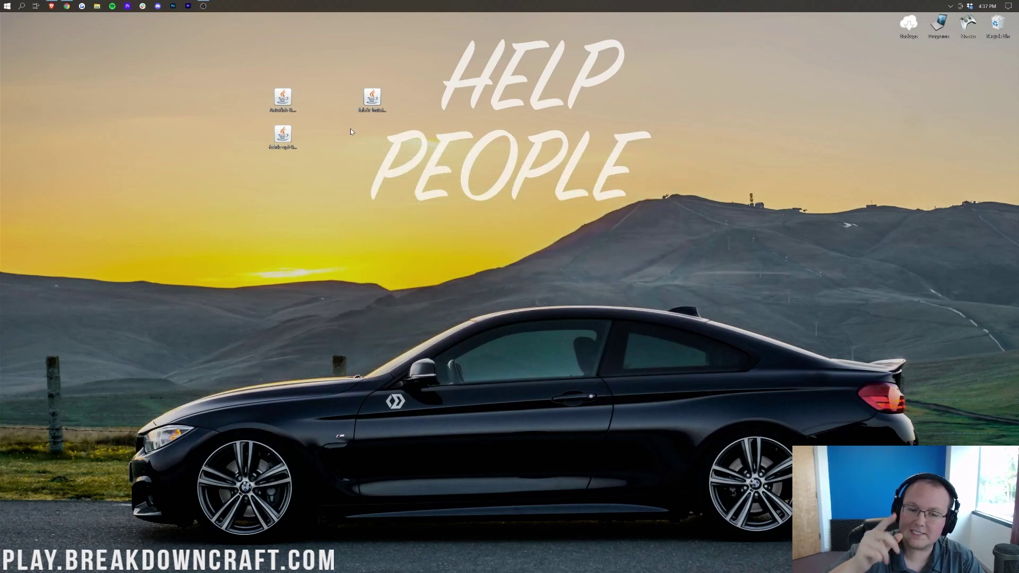
Step: Try opening the fabric-installer jar with Java(TM) Platform SE binary, then return to Chrome
right_click(370, 102)
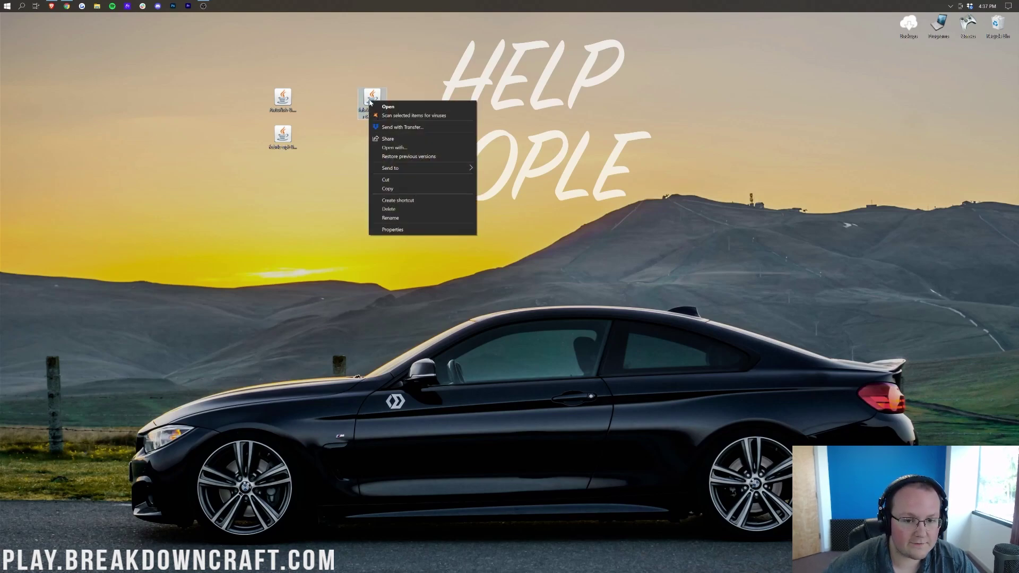
click(419, 152)
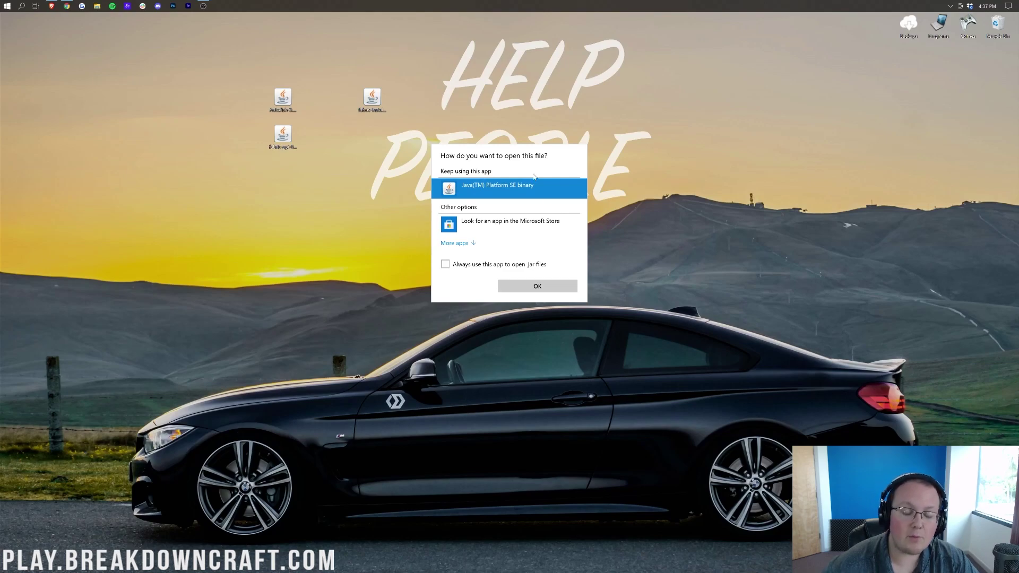
double_click(489, 183)
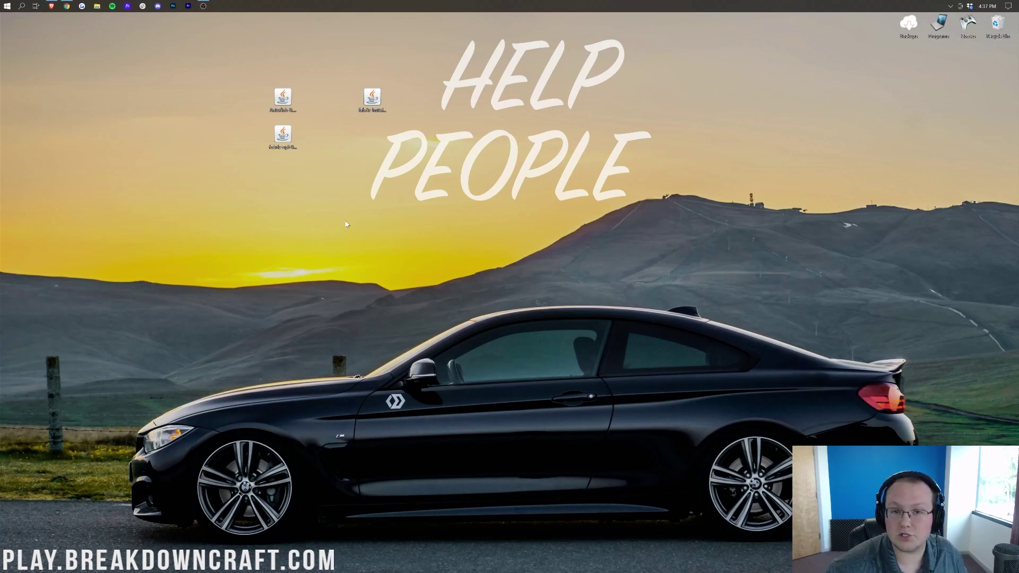
click(66, 6)
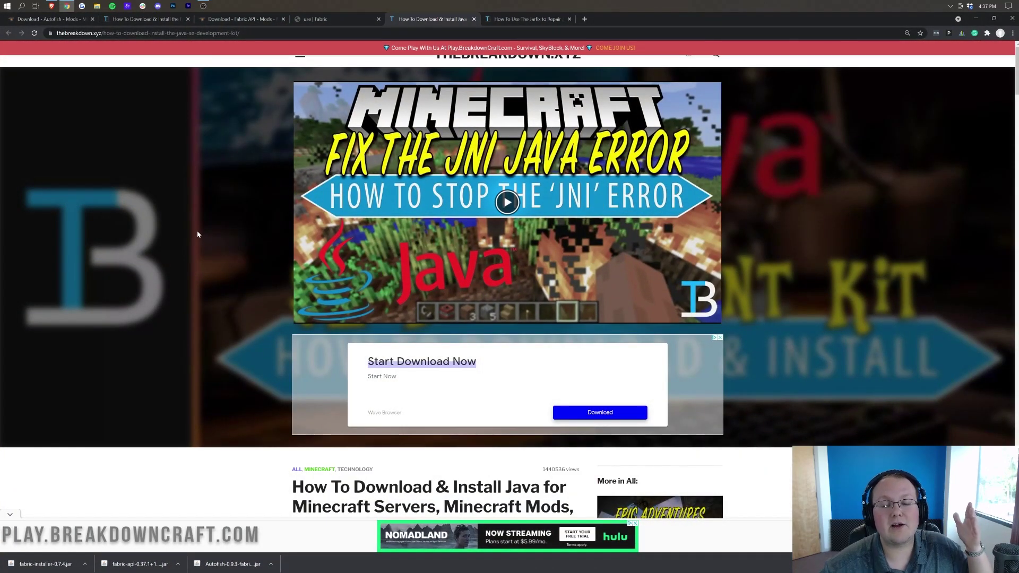
Step: Read through the Java install guide and the Jarfix repair guide, then minimize Chrome
scroll(204, 272, down, 5)
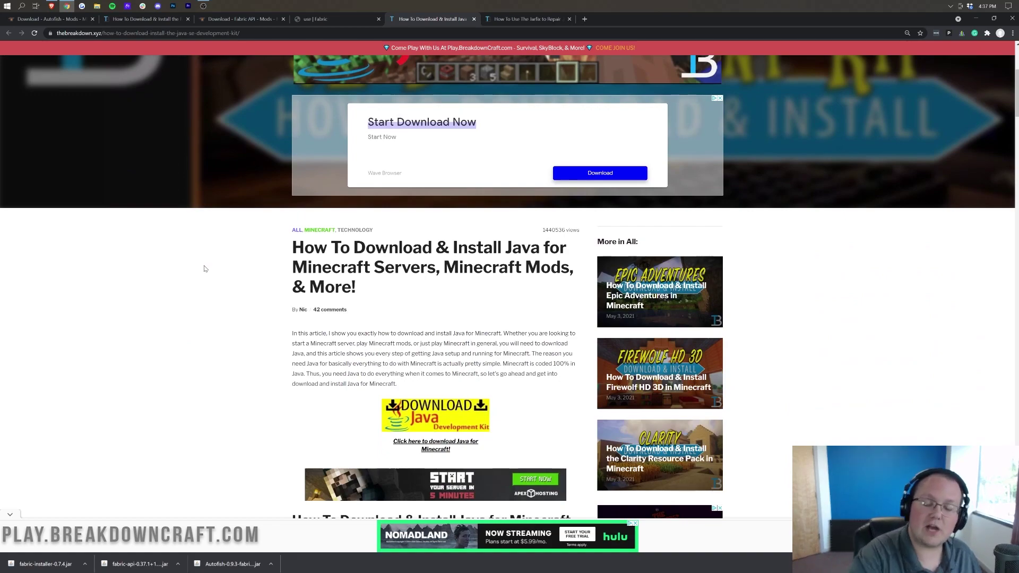
scroll(222, 269, down, 2)
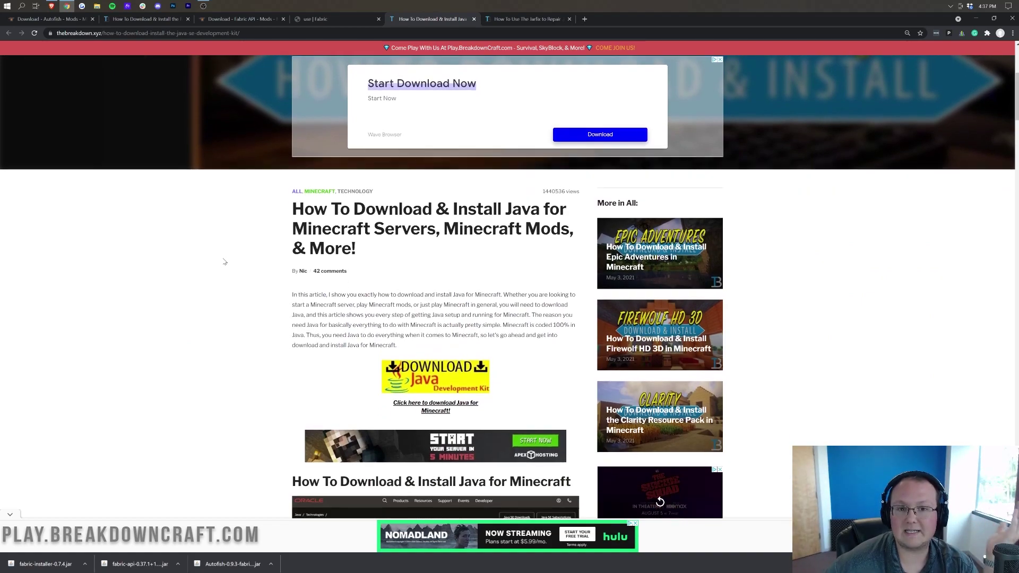
scroll(229, 248, down, 10)
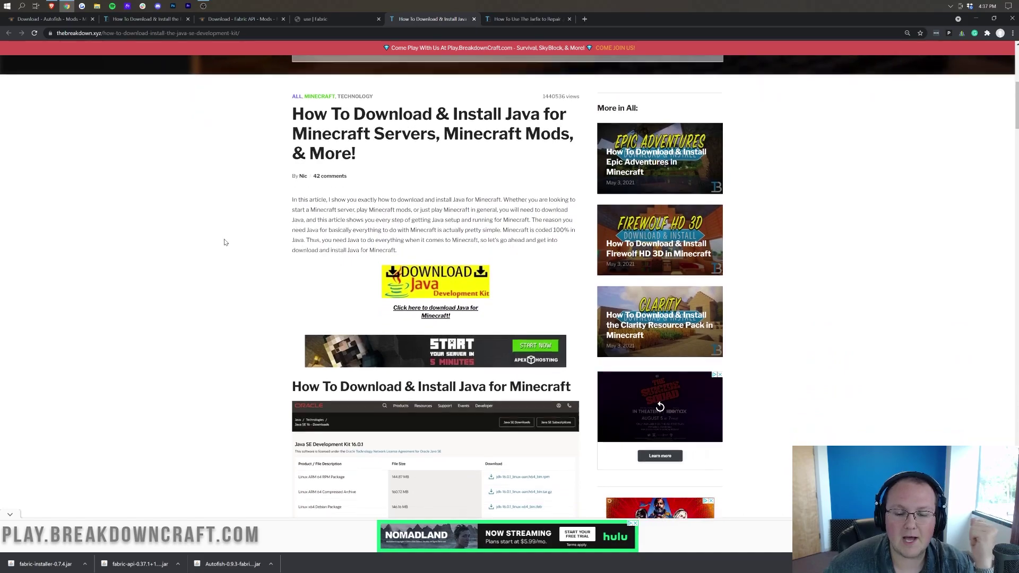
scroll(221, 214, down, 4)
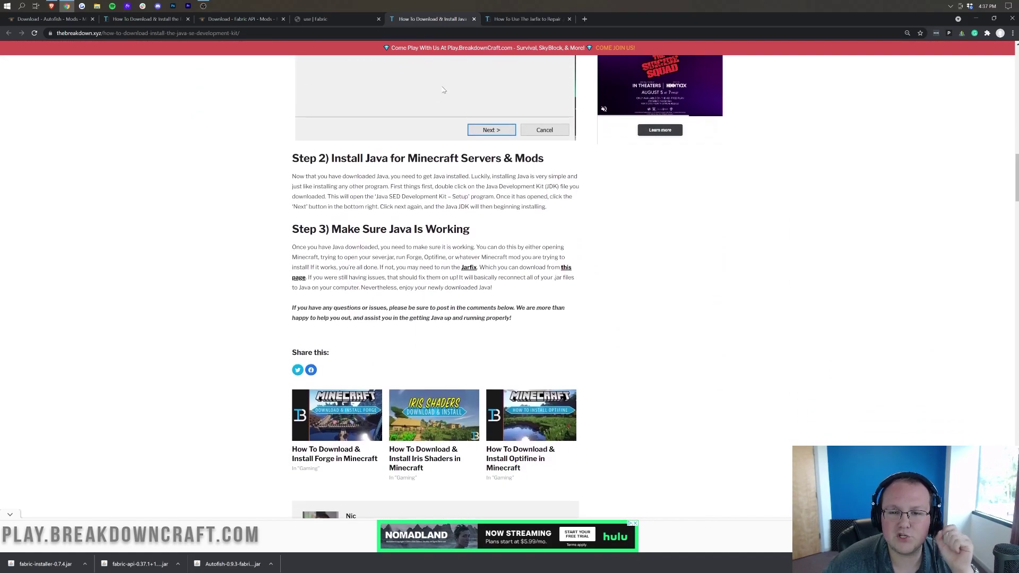
key(ctrl+Tab)
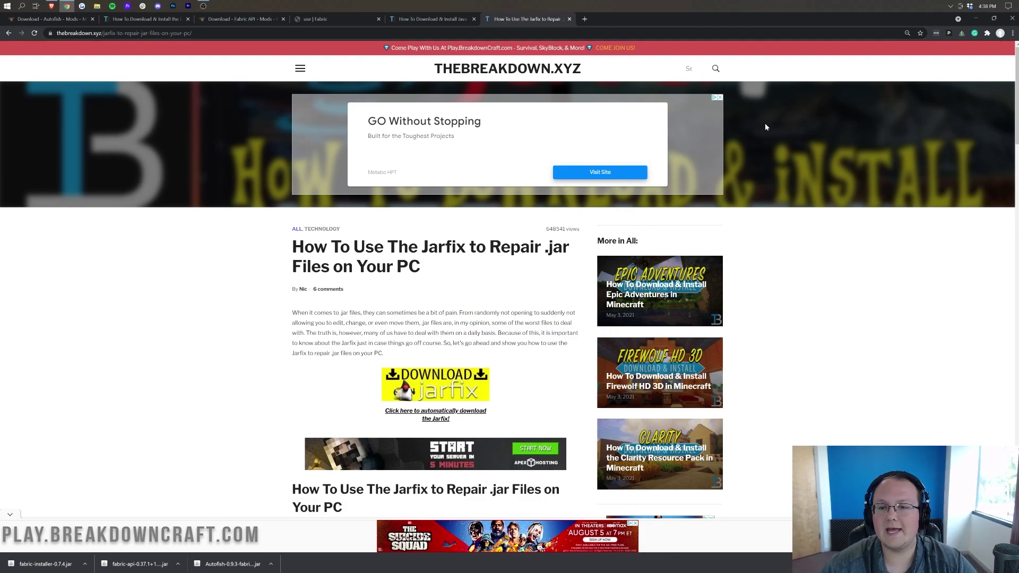
click(976, 18)
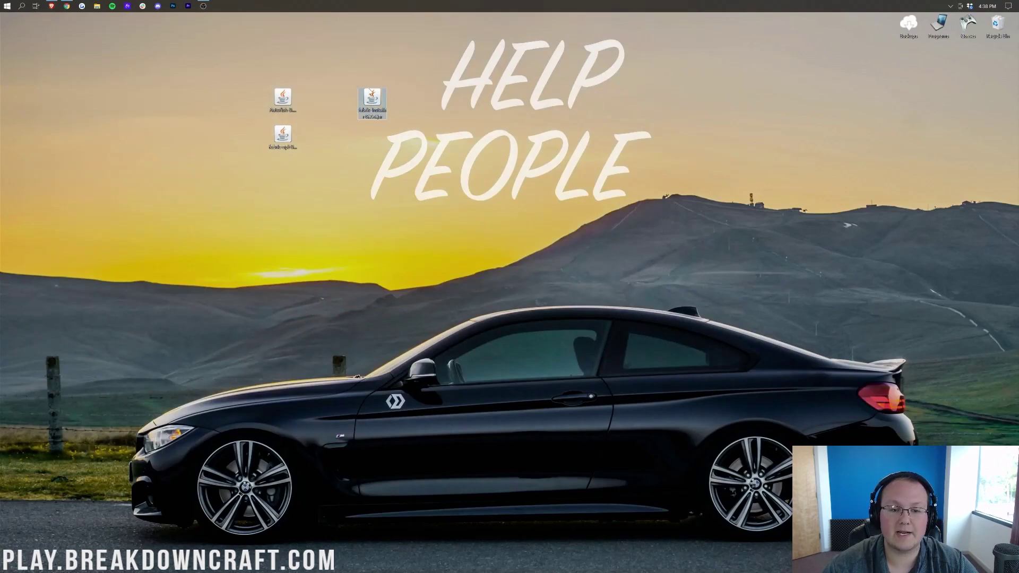
Step: Run fabric-installer.jar with Java and install Fabric Loader 0.11.6 for Minecraft 1.17.1
right_click(372, 98)
click(393, 135)
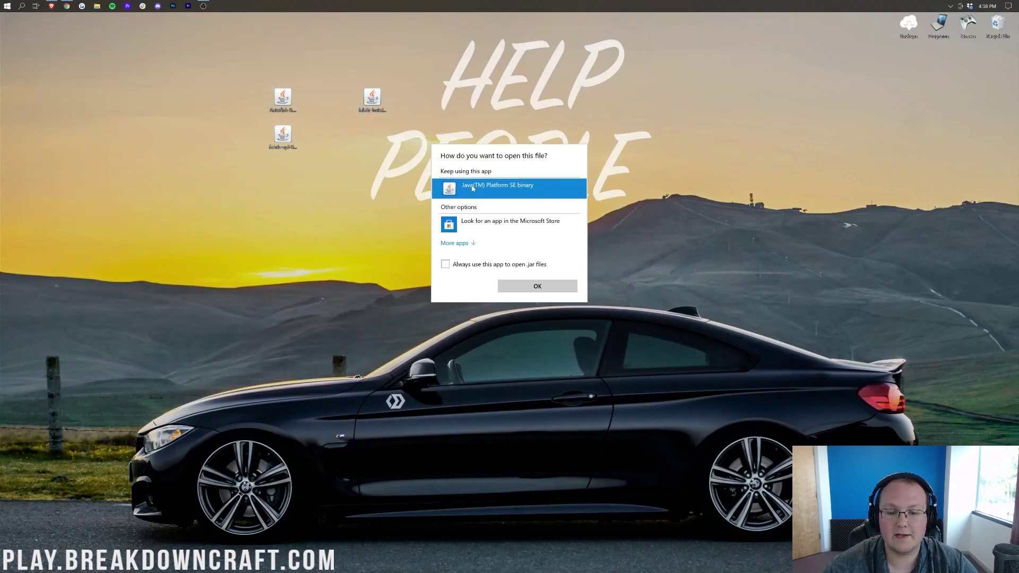
click(537, 287)
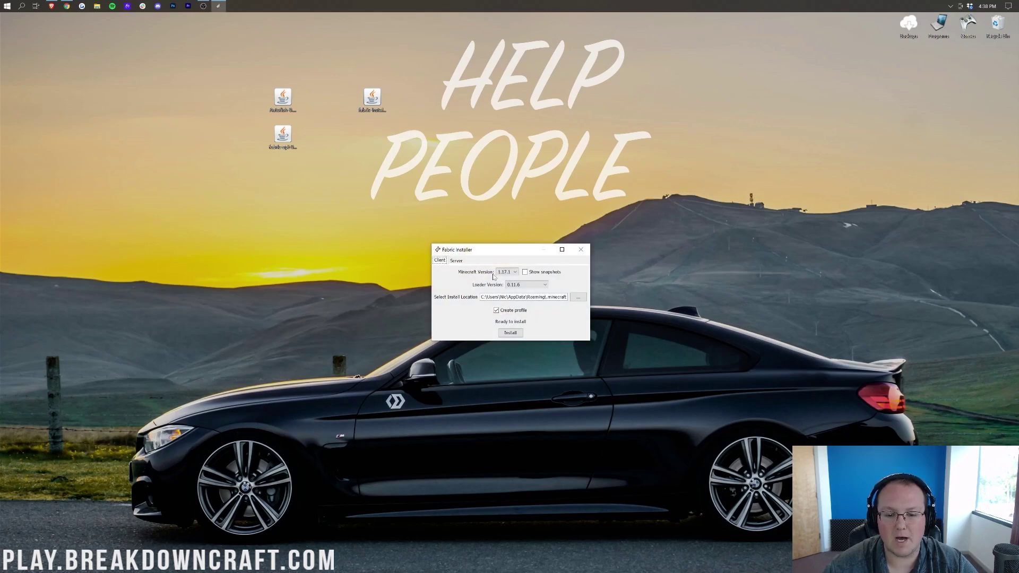
click(507, 272)
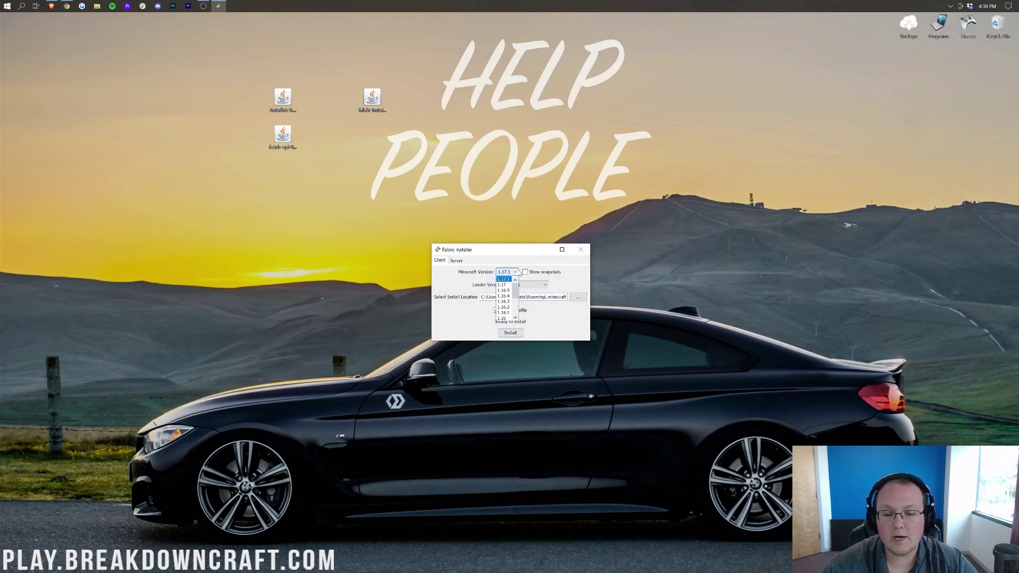
click(511, 282)
click(510, 333)
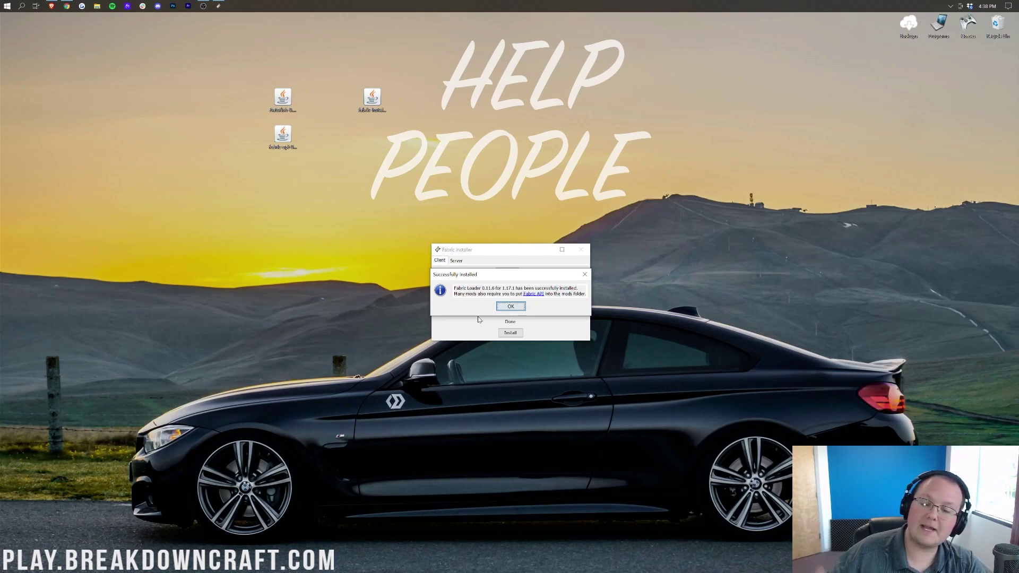
click(508, 308)
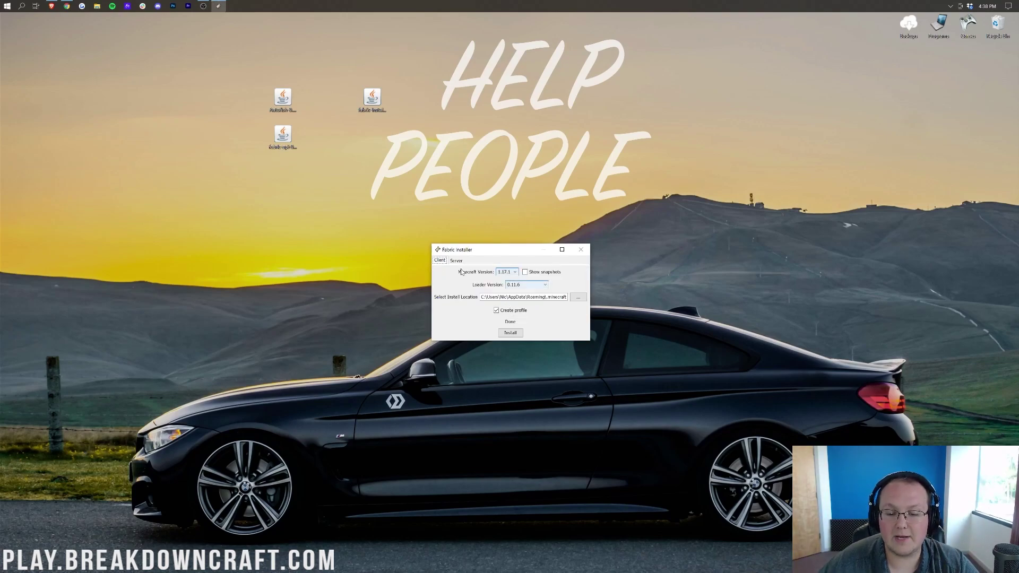
Step: Close Fabric Installer, trash its jar, and line up the Autofish and Fabric API jars together
click(584, 250)
drag(366, 93, 997, 24)
drag(282, 135, 402, 102)
drag(282, 100, 372, 101)
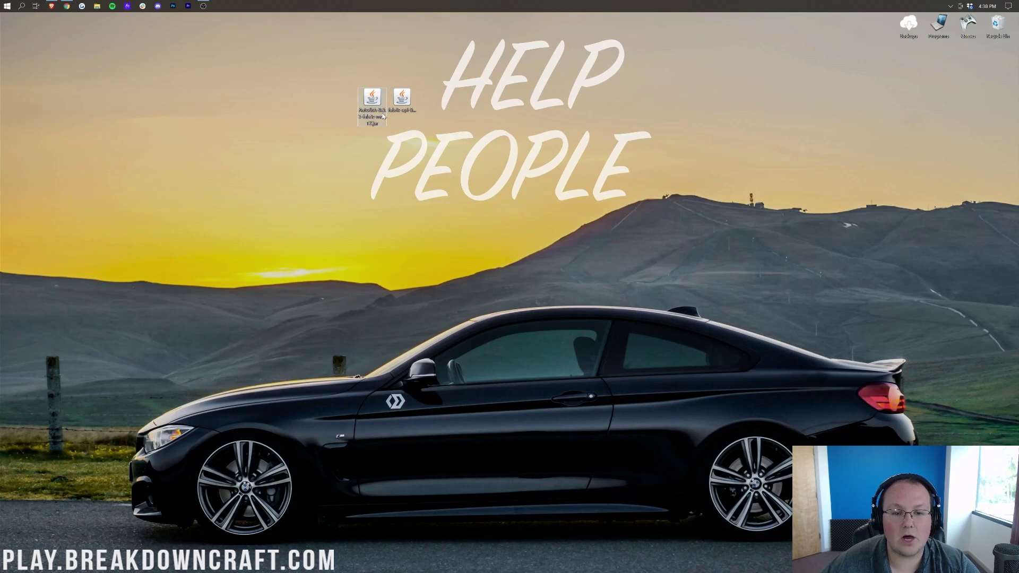
click(402, 120)
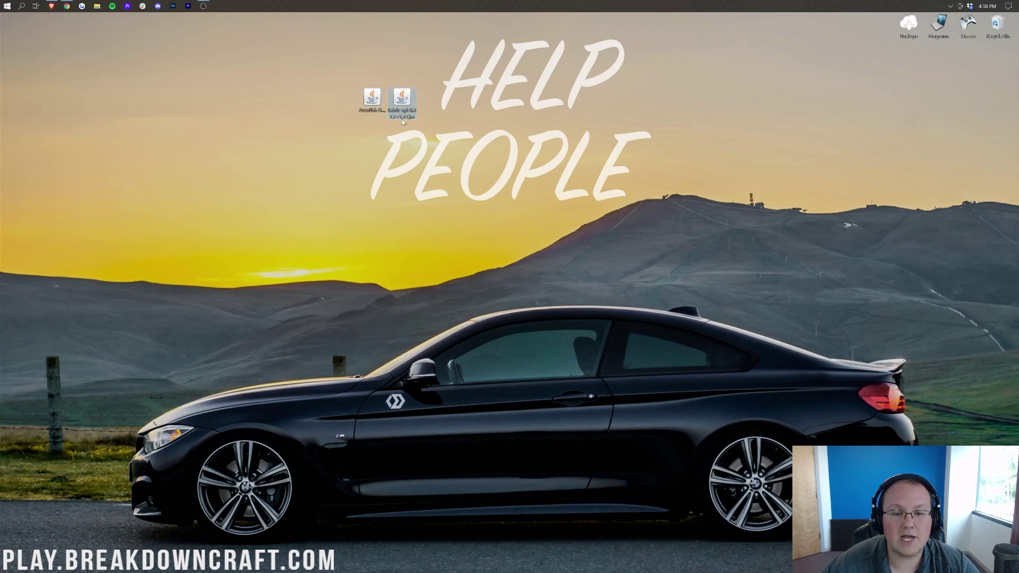
Step: Open the AppData Roaming folder through Windows Run with %appdata%
click(3, 4)
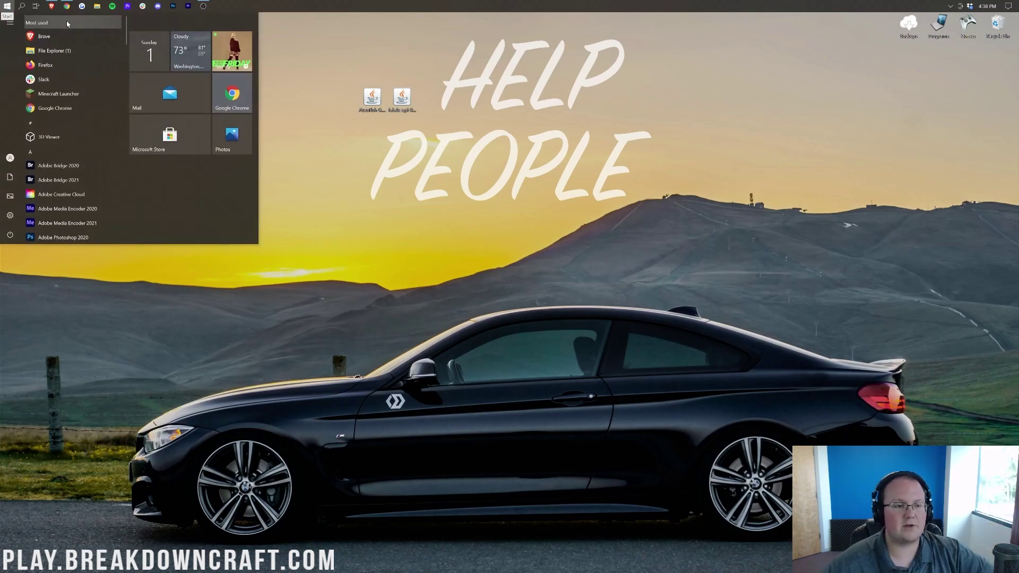
text(run)
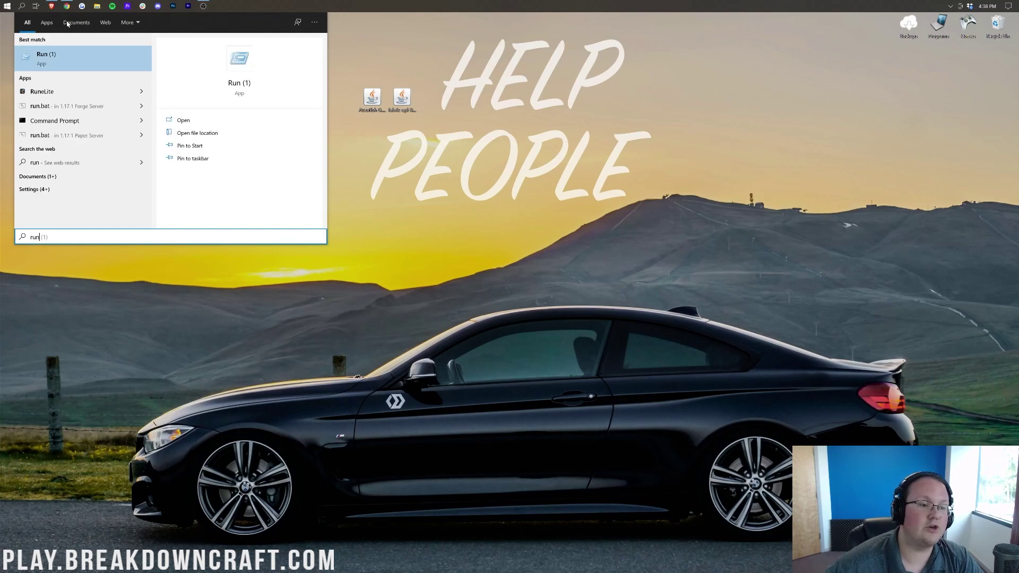
click(74, 51)
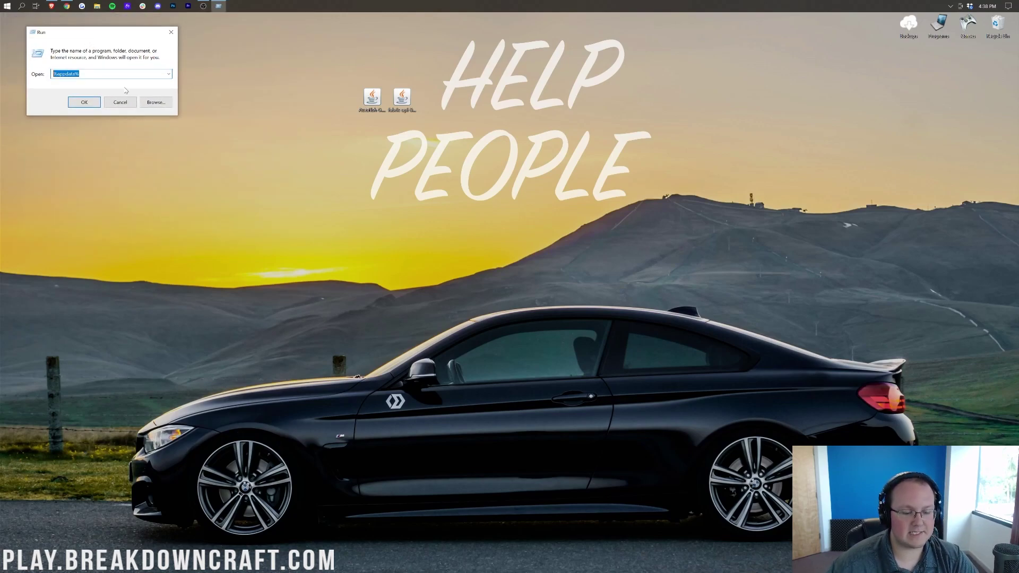
text(%appdata)
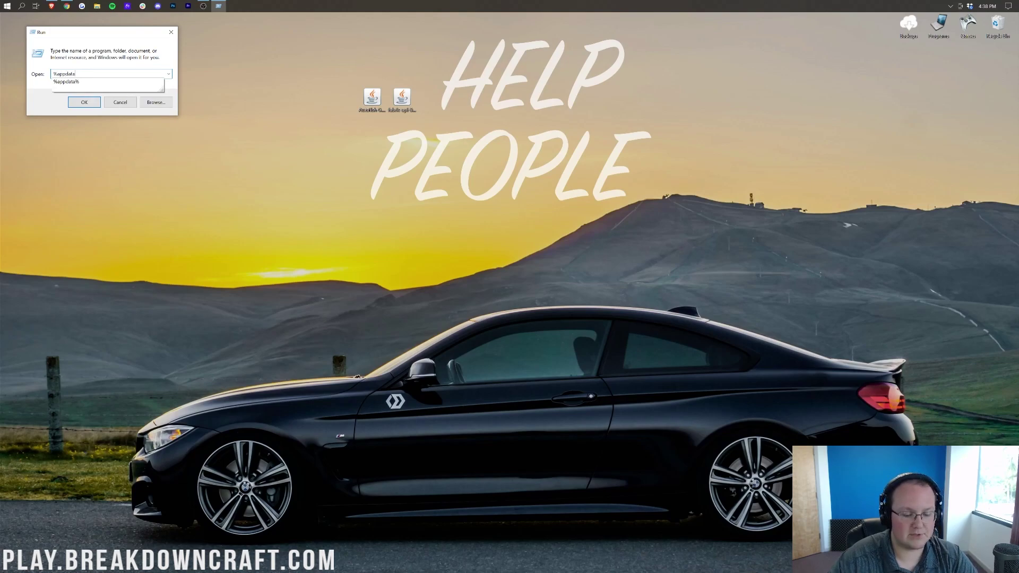
text(%)
key(Return)
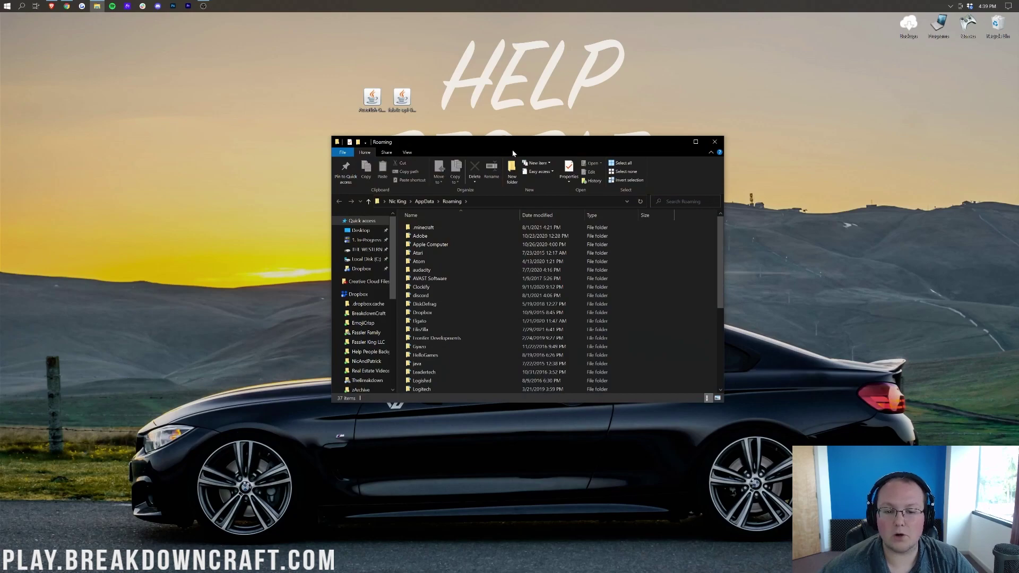
Step: Create a new folder named mods inside the .minecraft folder
double_click(406, 229)
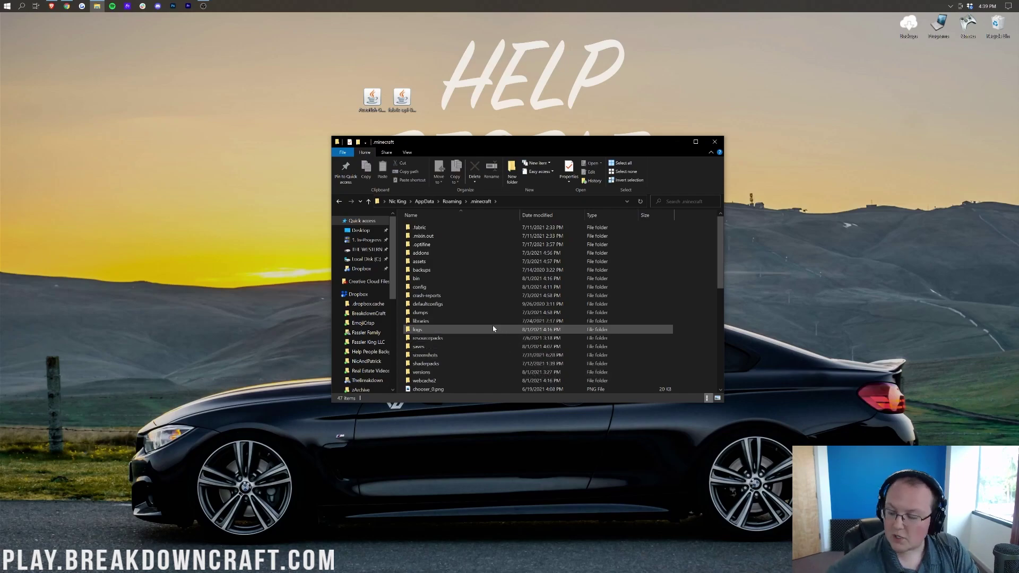
scroll(449, 265, down, 3)
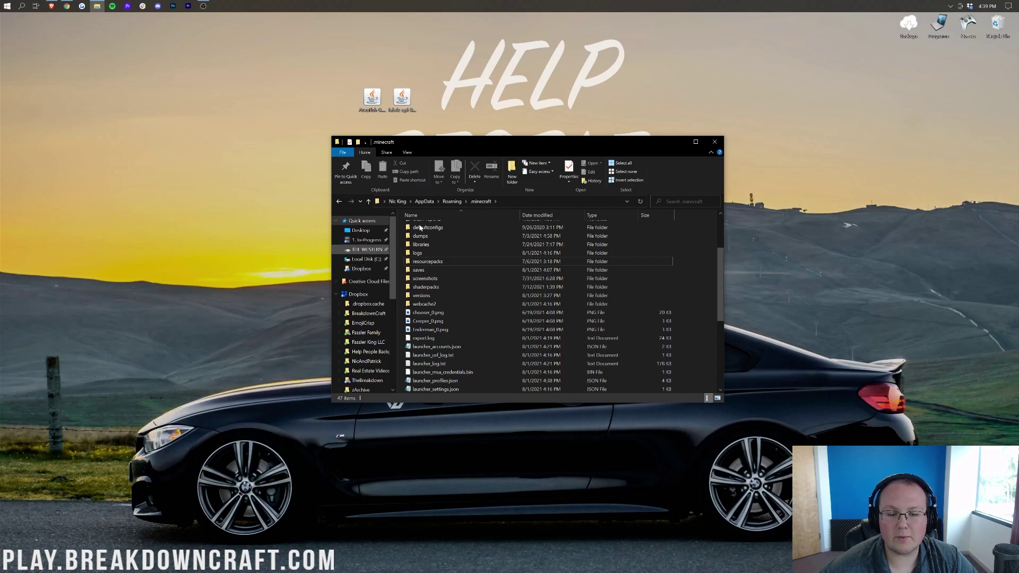
right_click(400, 235)
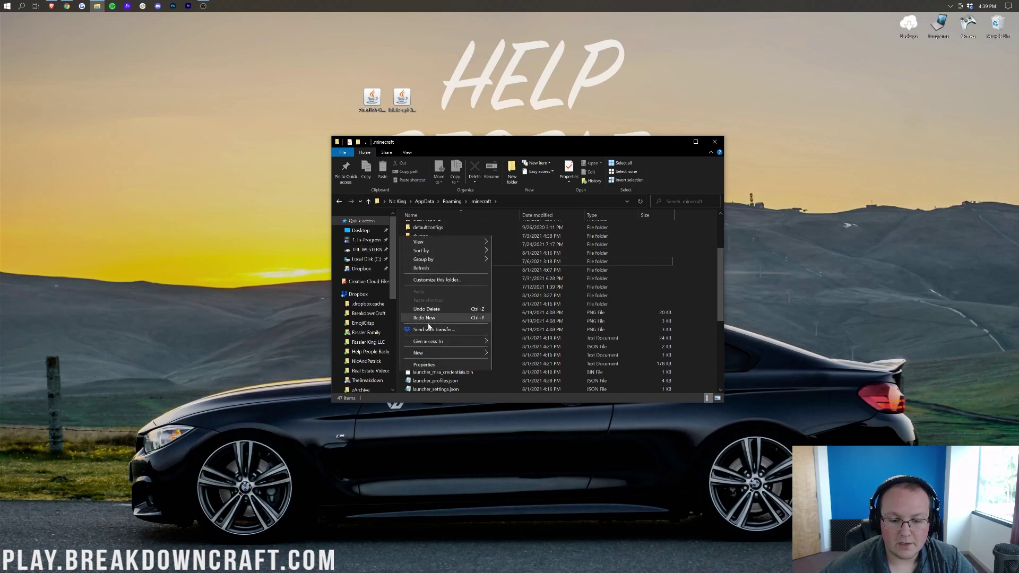
mouse_move(433, 353)
click(509, 353)
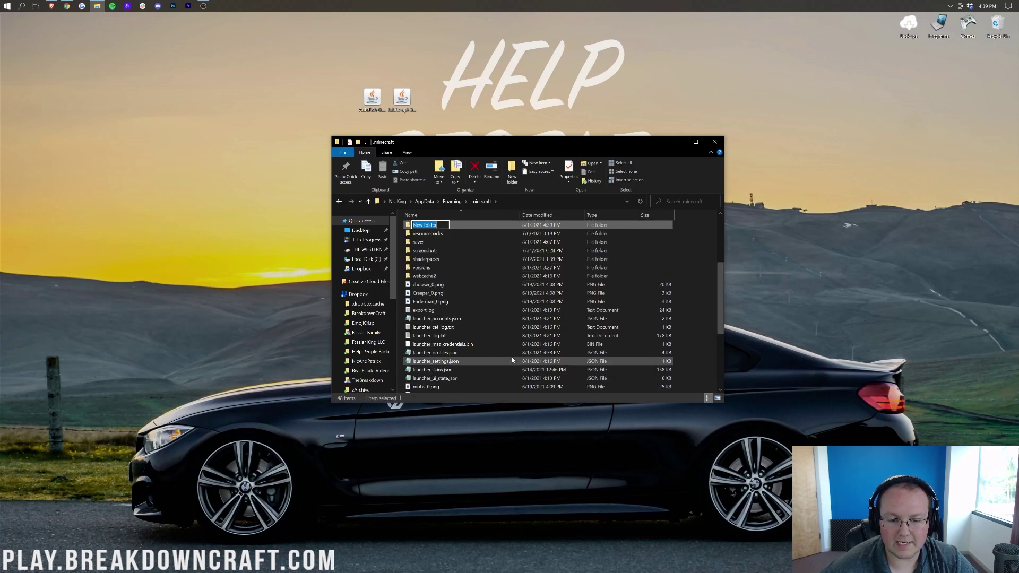
text(mods)
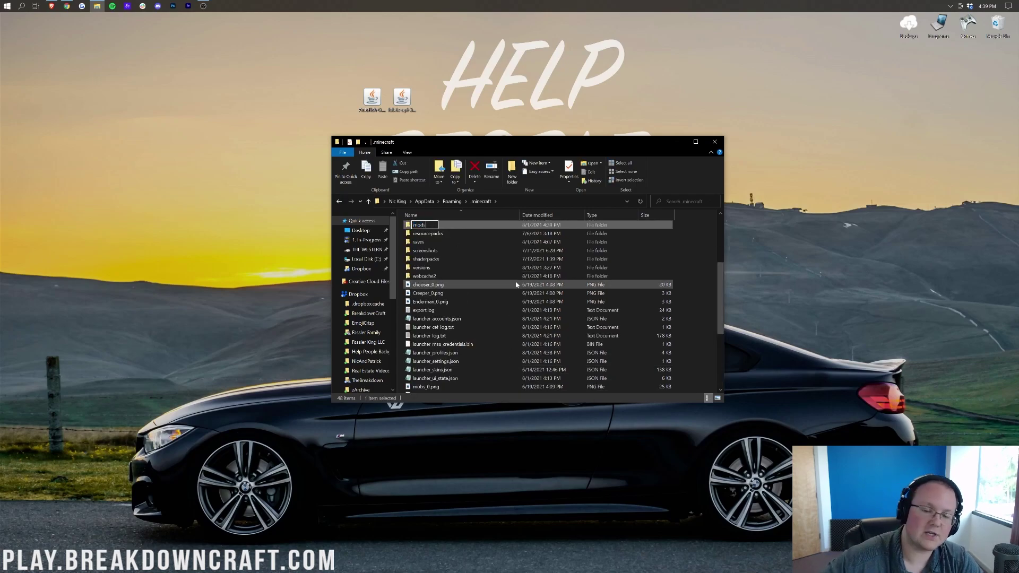
key(Return)
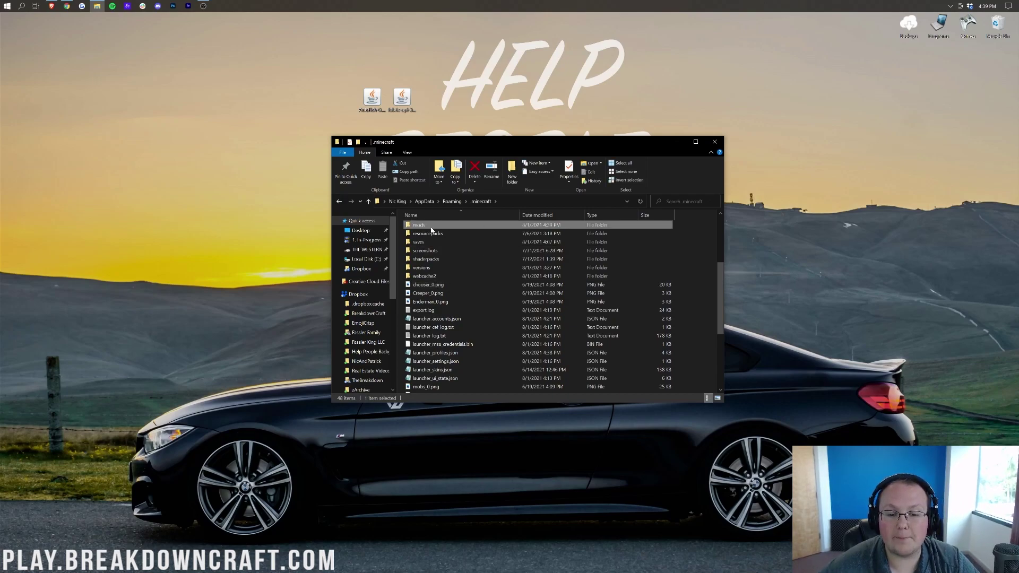
Step: Move the Autofish and Fabric API jars from the desktop into the mods folder
double_click(436, 228)
click(402, 99)
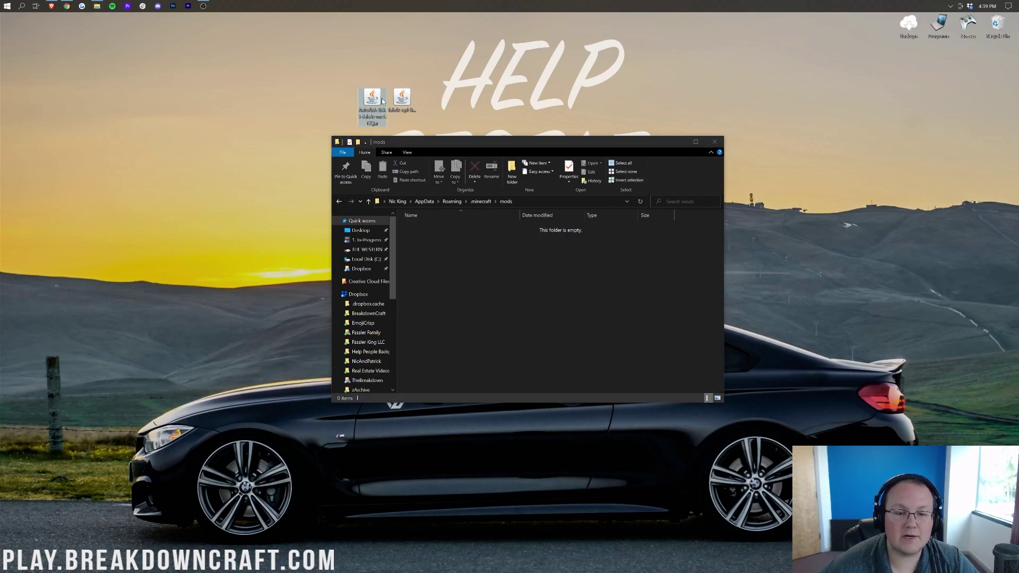
drag(337, 72, 417, 295)
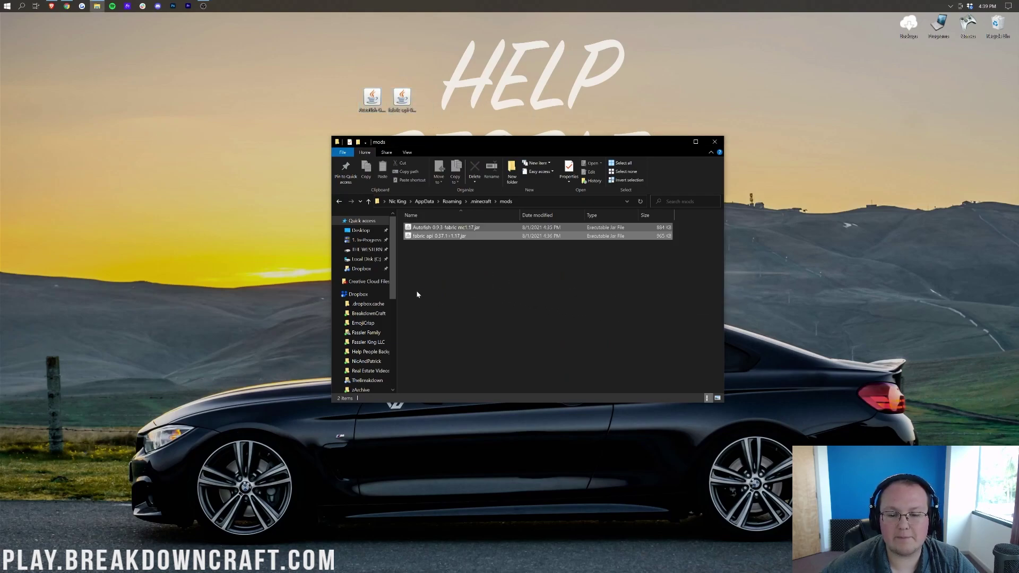
click(8, 5)
Step: Open Minecraft Launcher and try playing fabric-loader-1.17.1, backing out of the modified-installation warning
text(minecraft)
key(Return)
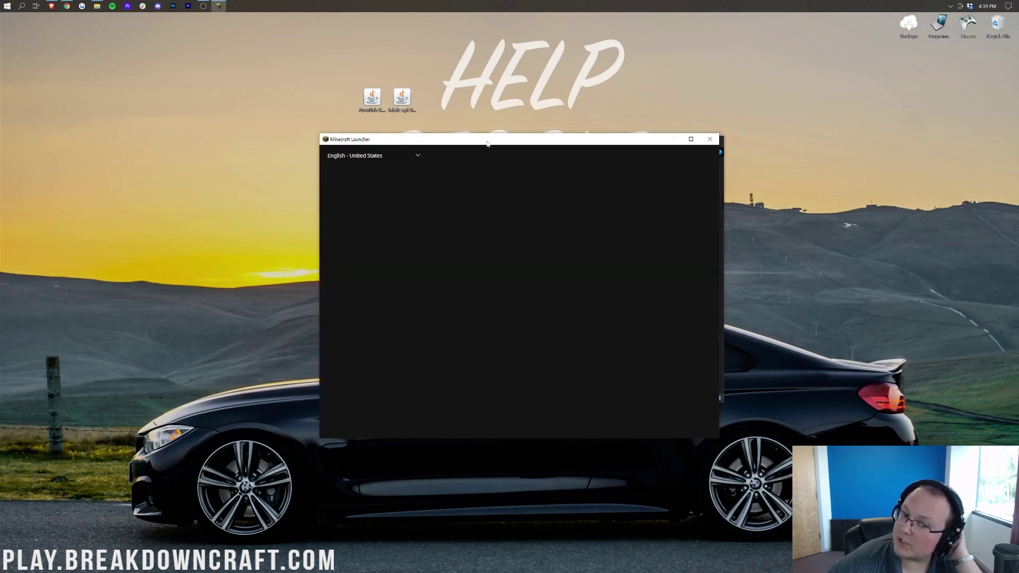
drag(487, 144, 494, 143)
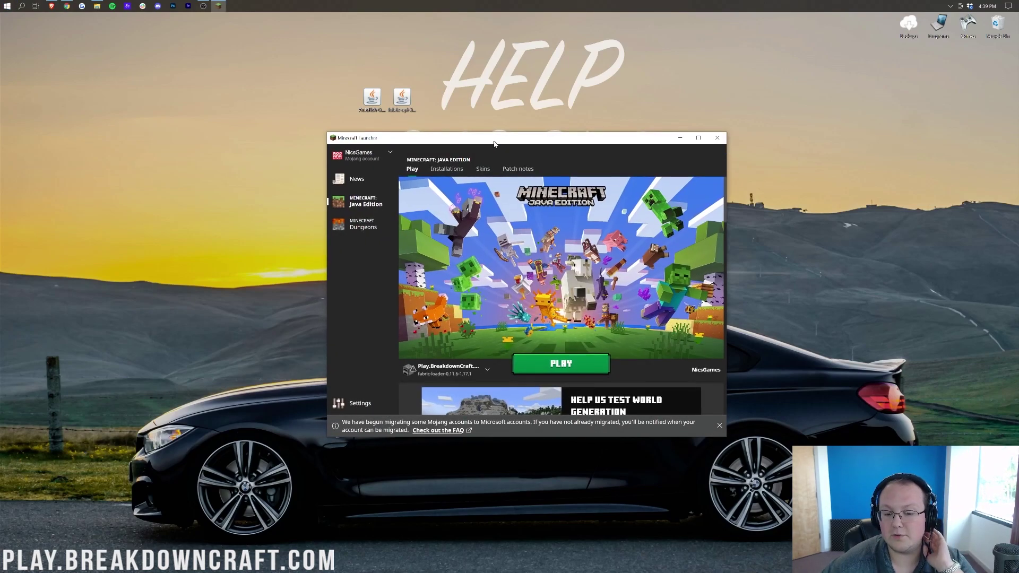
click(487, 372)
click(450, 289)
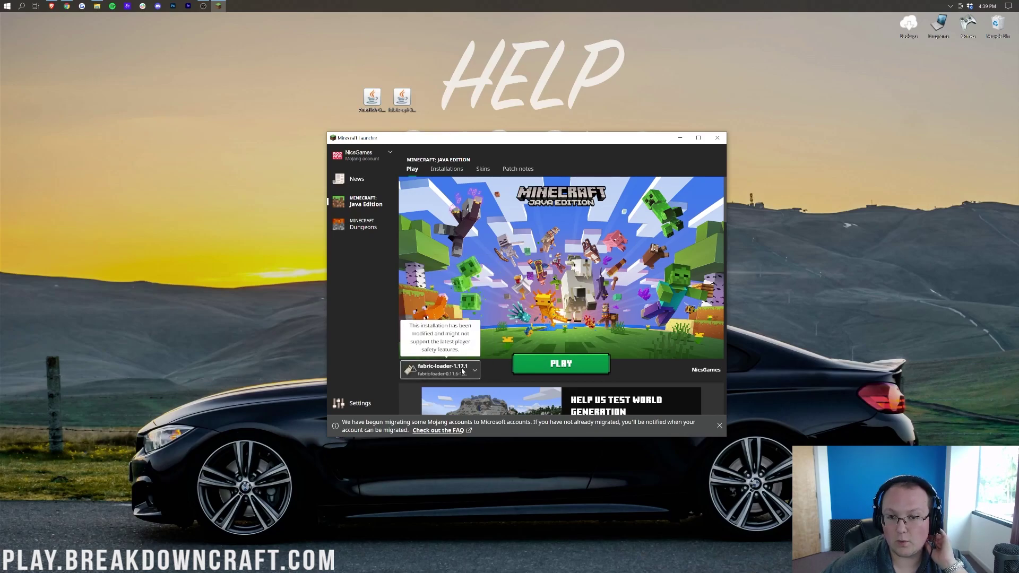
click(532, 361)
click(582, 335)
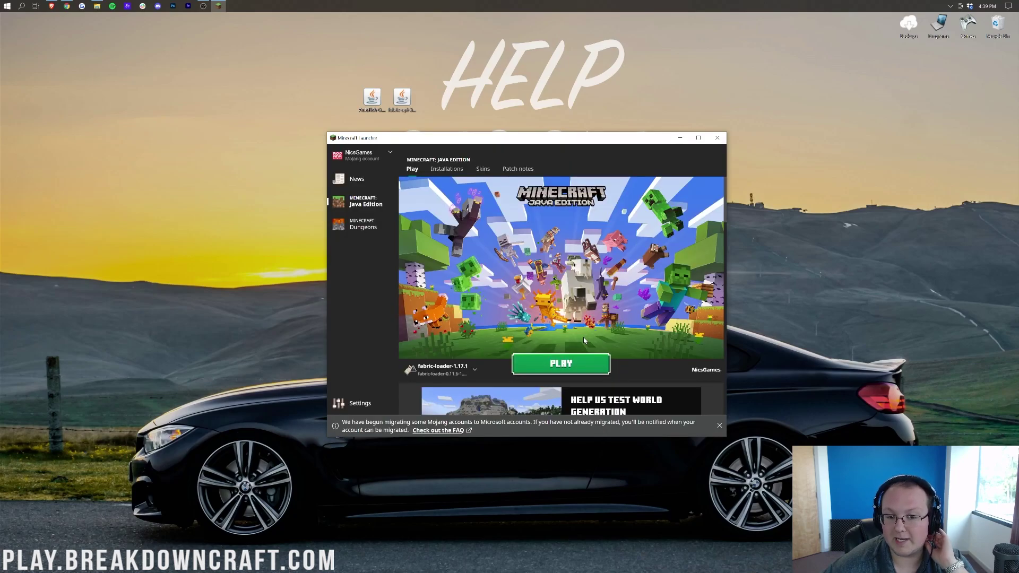
Step: Confirm fabric-loader-1.17.1 in Installations by toggling the Modded filter, then begin a new installation
click(478, 368)
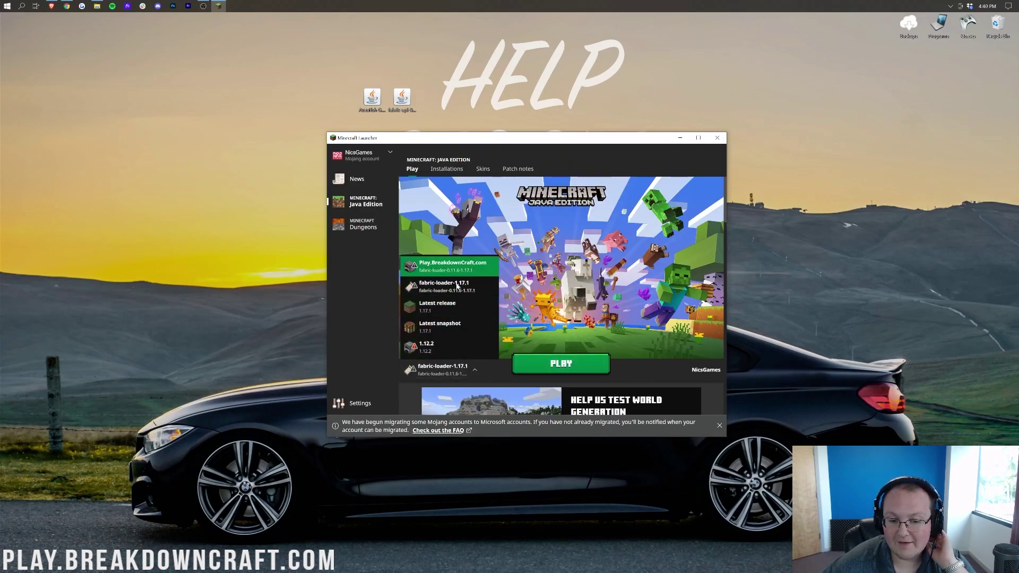
click(484, 208)
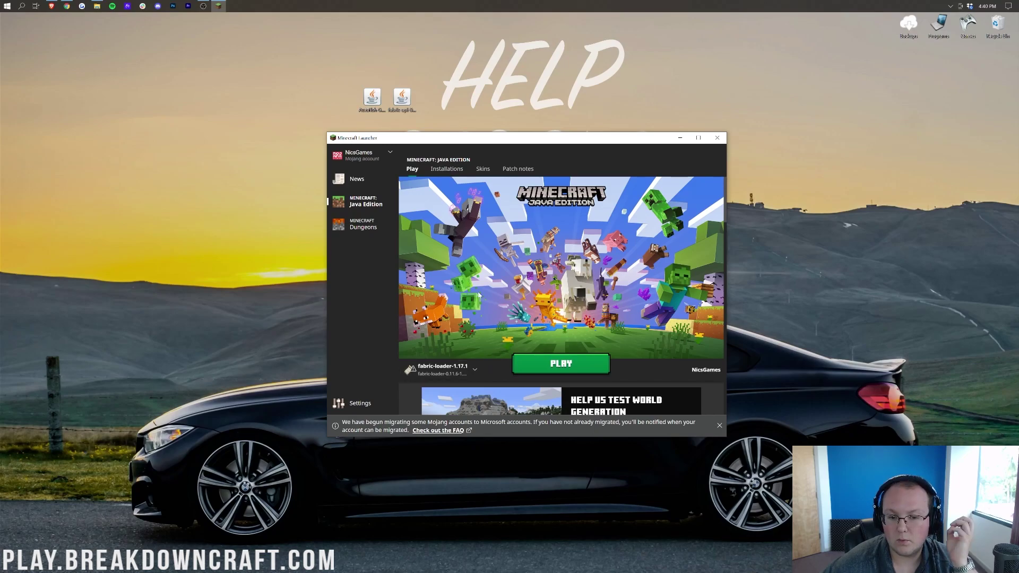
click(447, 171)
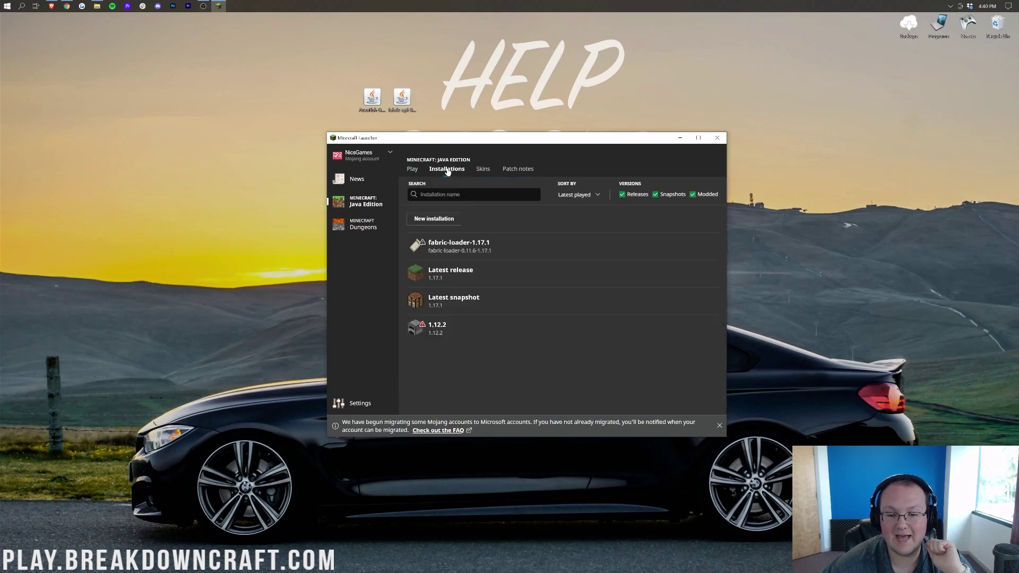
click(713, 195)
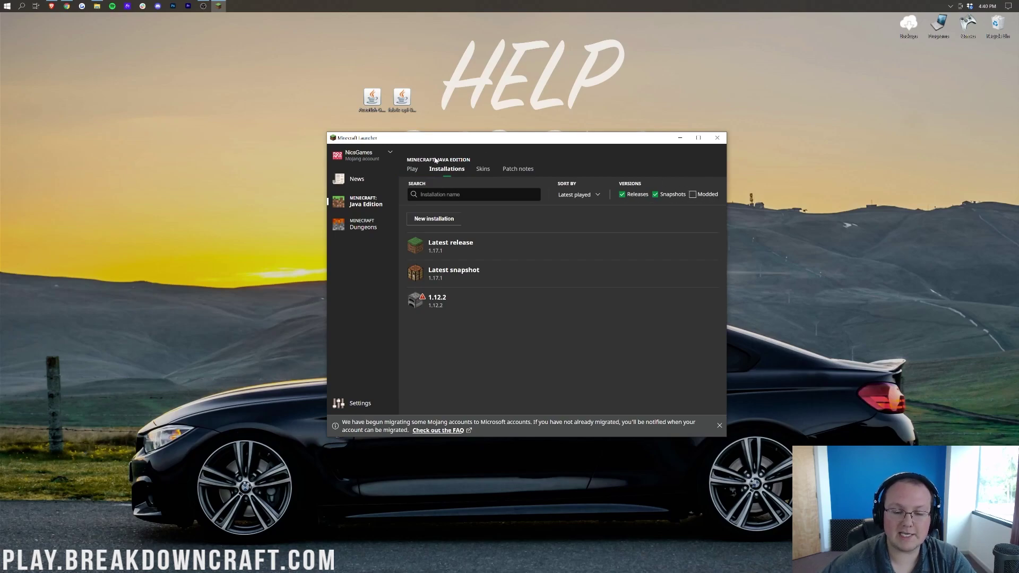
click(693, 195)
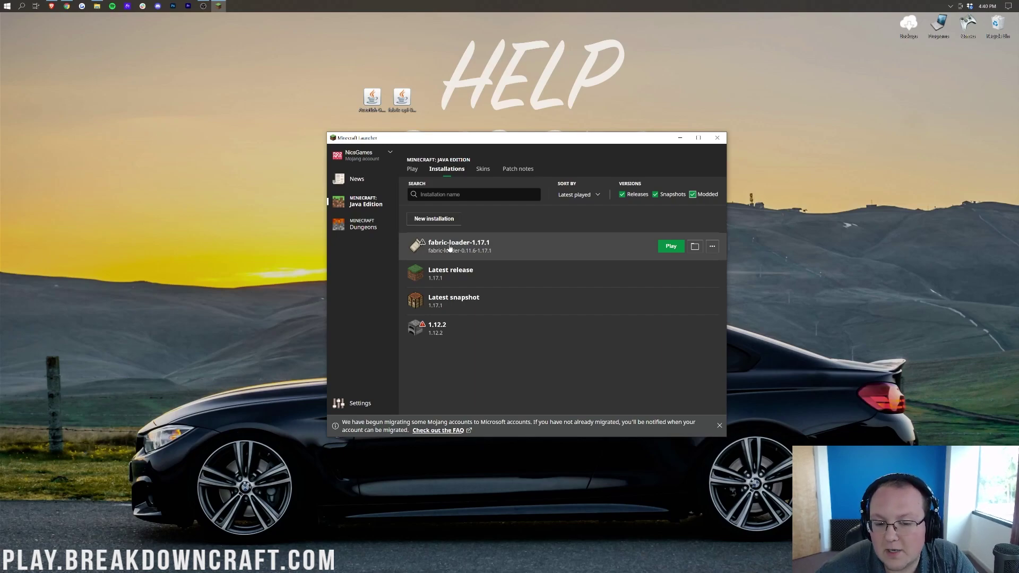
click(423, 219)
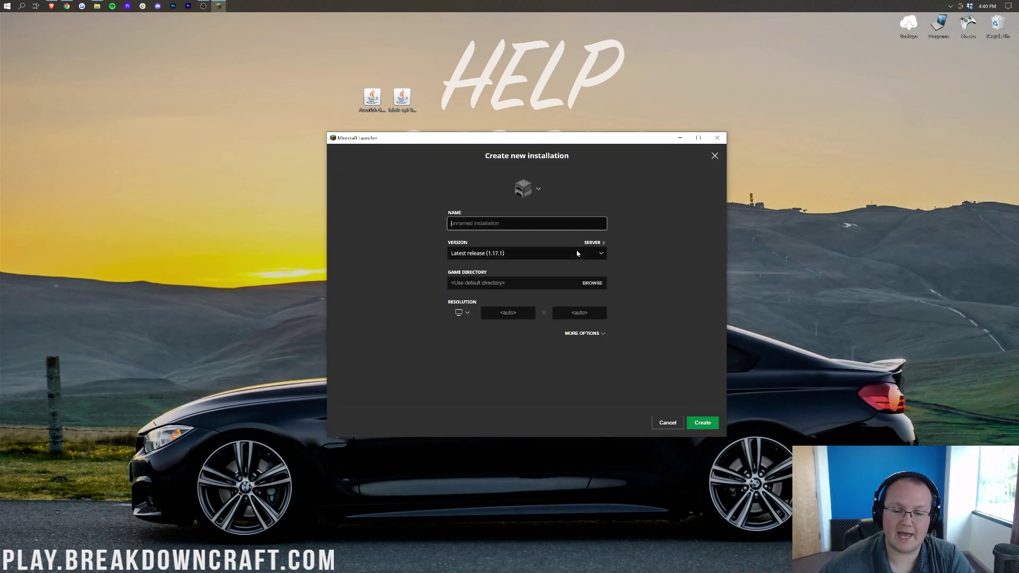
Step: Name the installation Play.BreakdownCraft.com, pick fabric-loader-0.11.6-1.17.1 and 1920×1080, and create it
text(F)
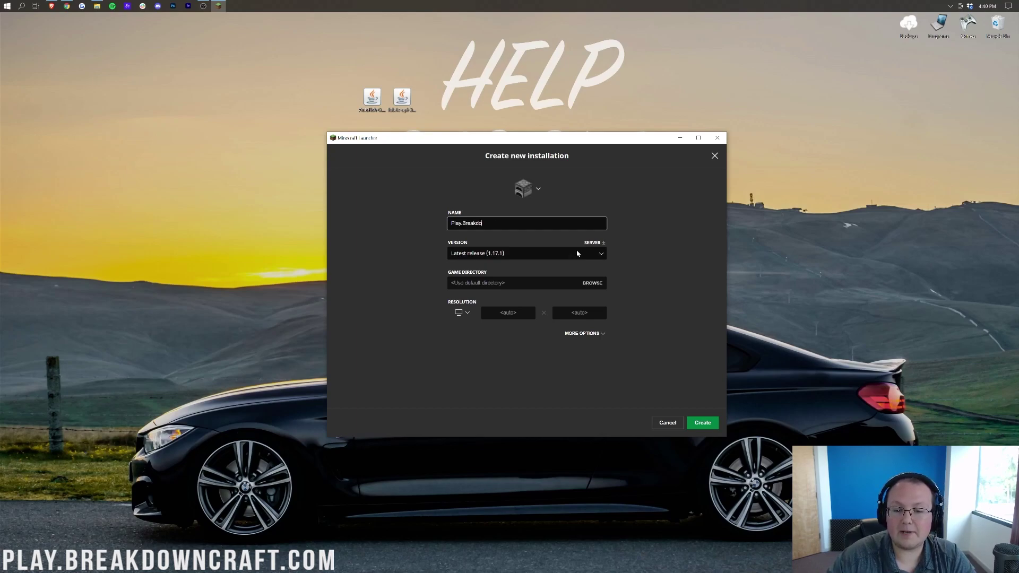
text(lay.BreakdownCraft.com)
key(ctrl+a)
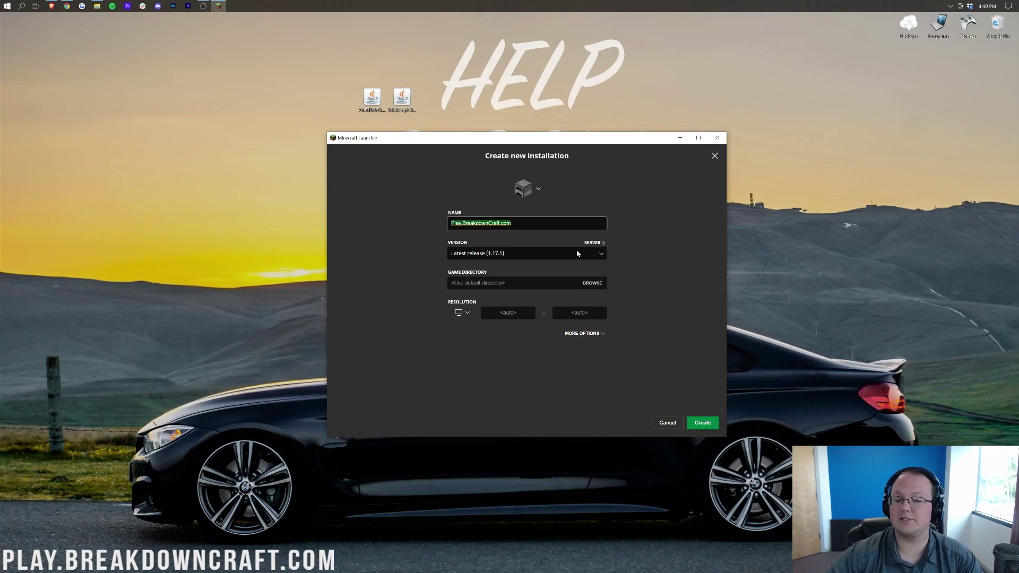
click(578, 254)
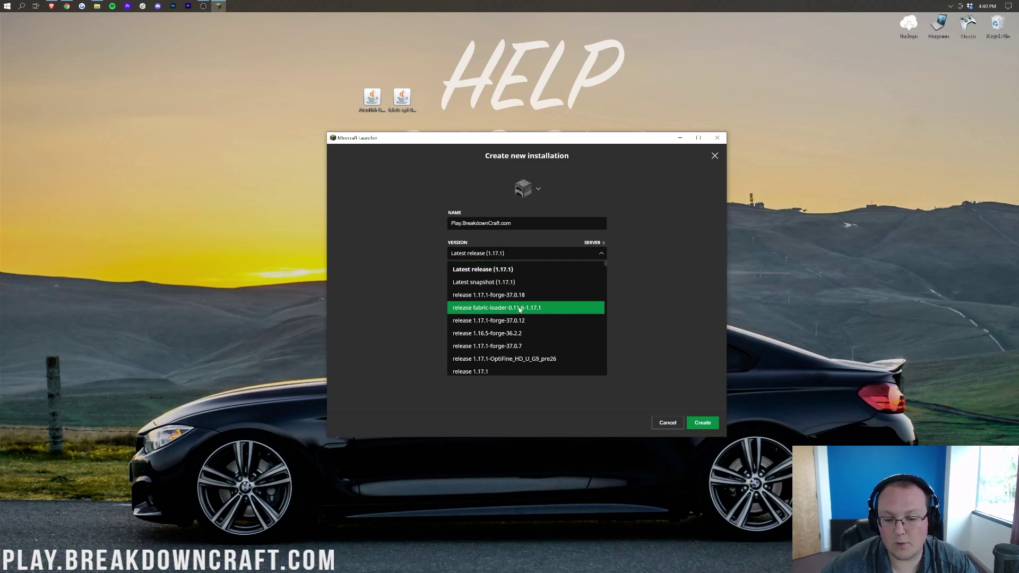
scroll(520, 309, down, 5)
scroll(519, 309, up, 5)
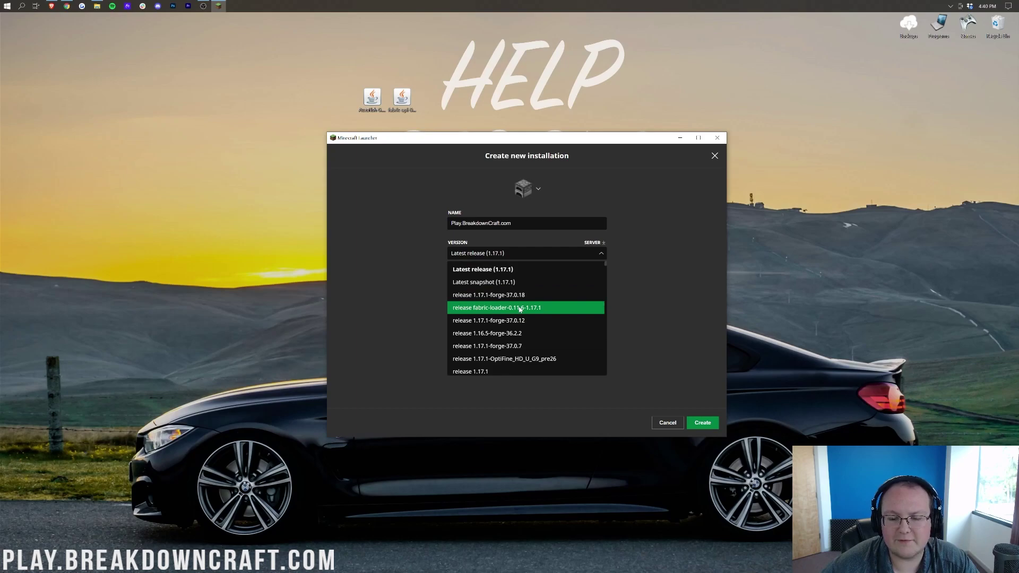
click(505, 310)
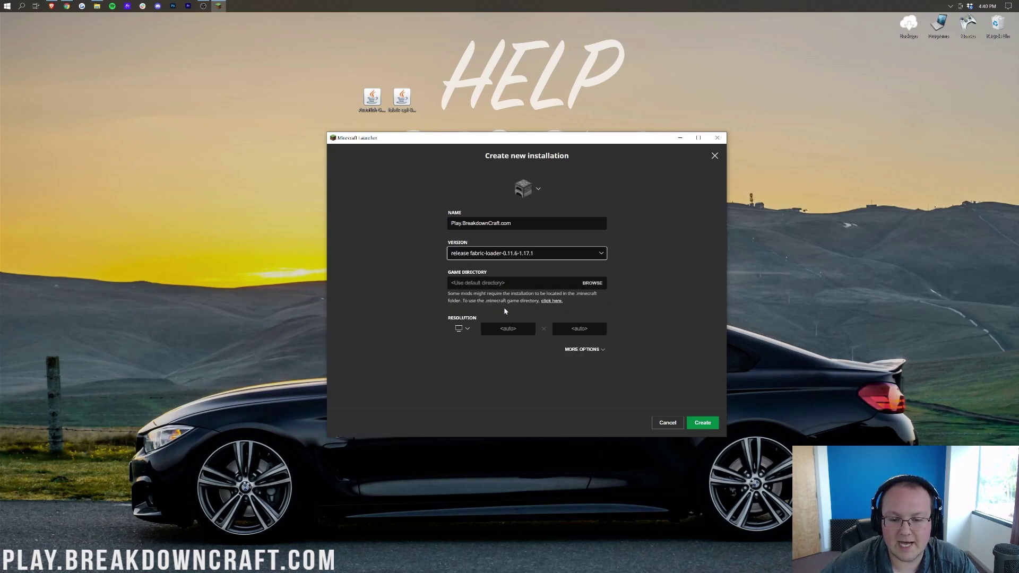
click(464, 329)
click(471, 300)
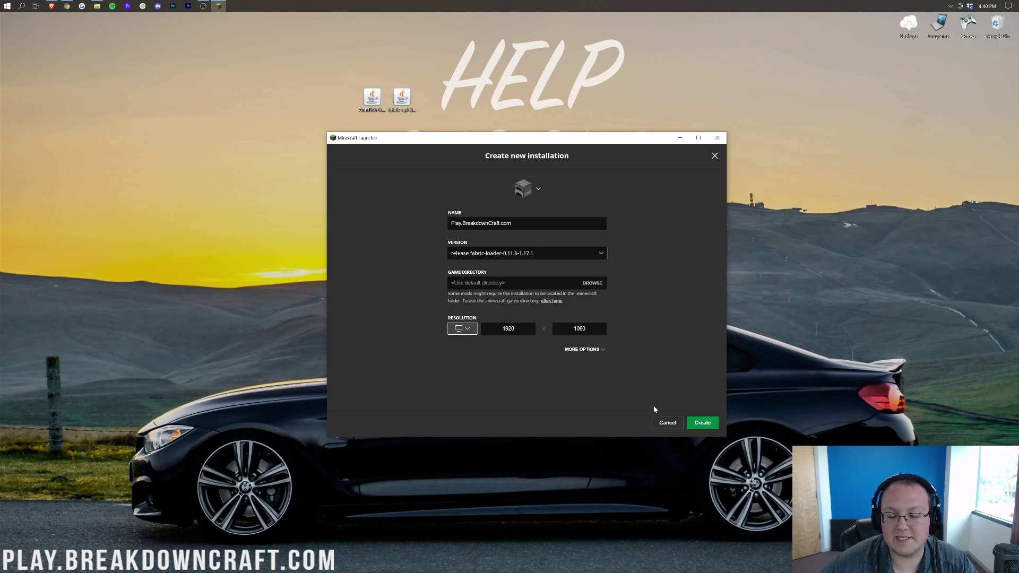
click(706, 425)
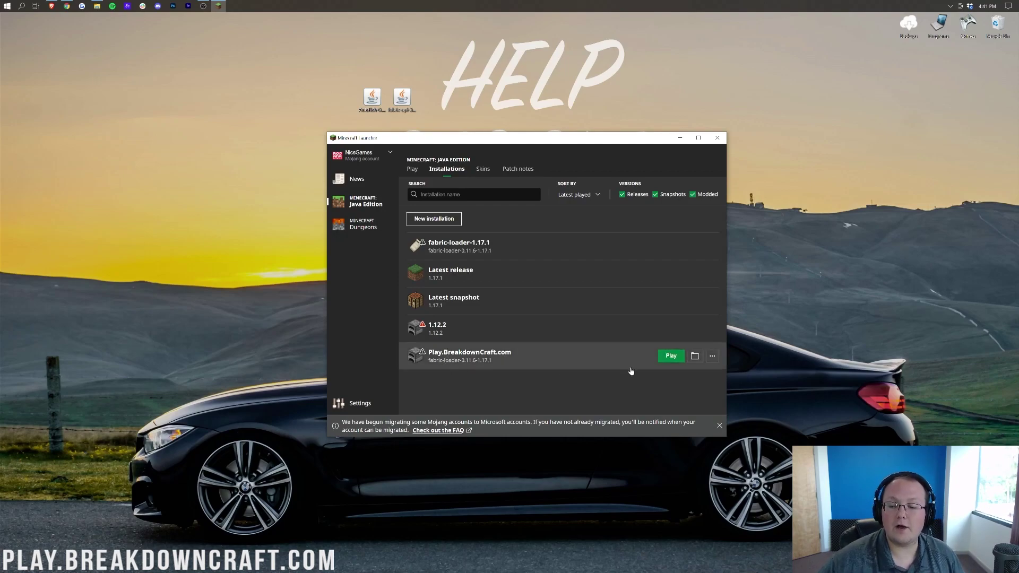
Step: Launch Play.BreakdownCraft.com, accept the modded-game risk warning, and load the Replay singleplayer world
click(658, 363)
click(671, 423)
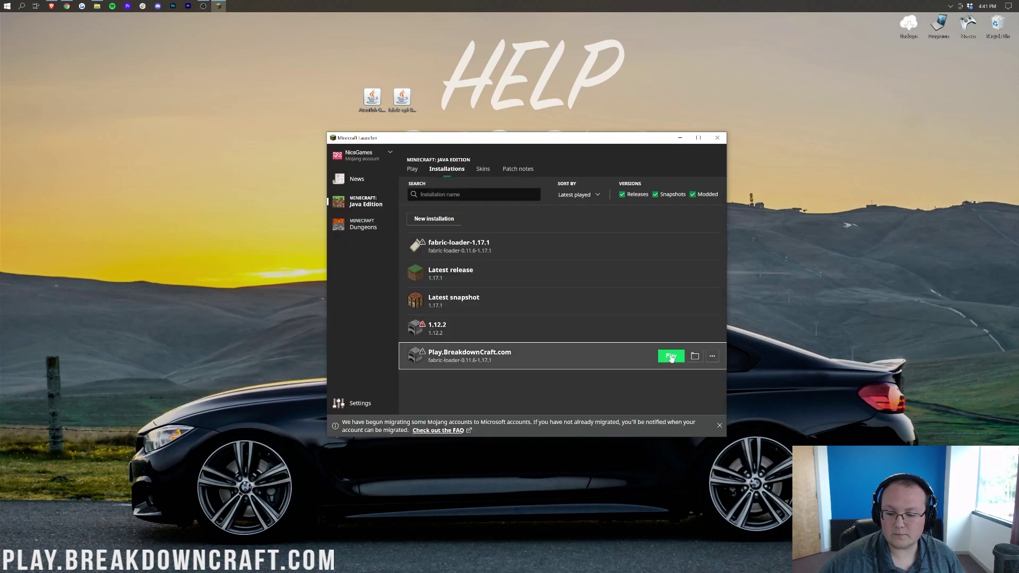
click(671, 355)
click(434, 304)
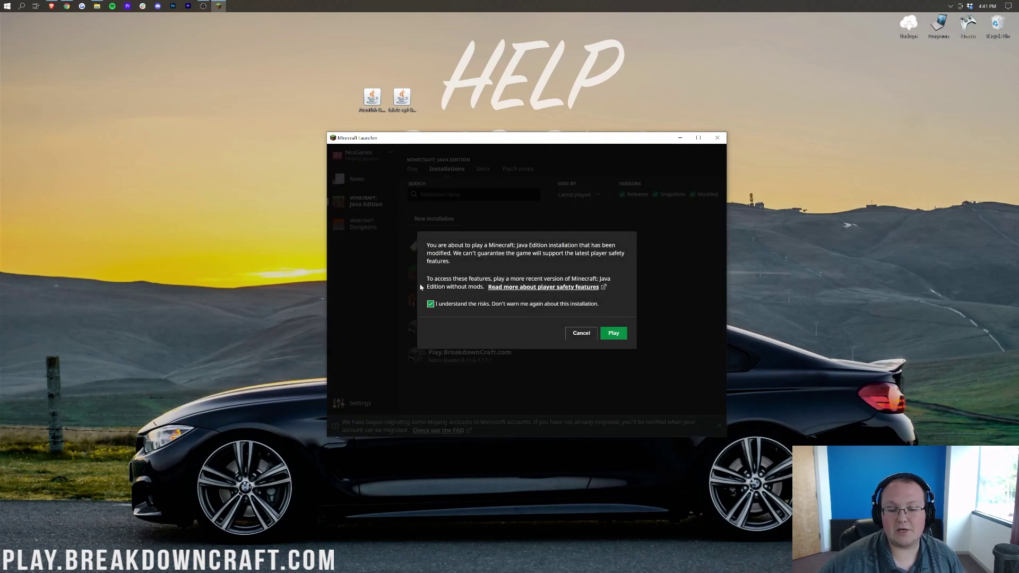
click(604, 333)
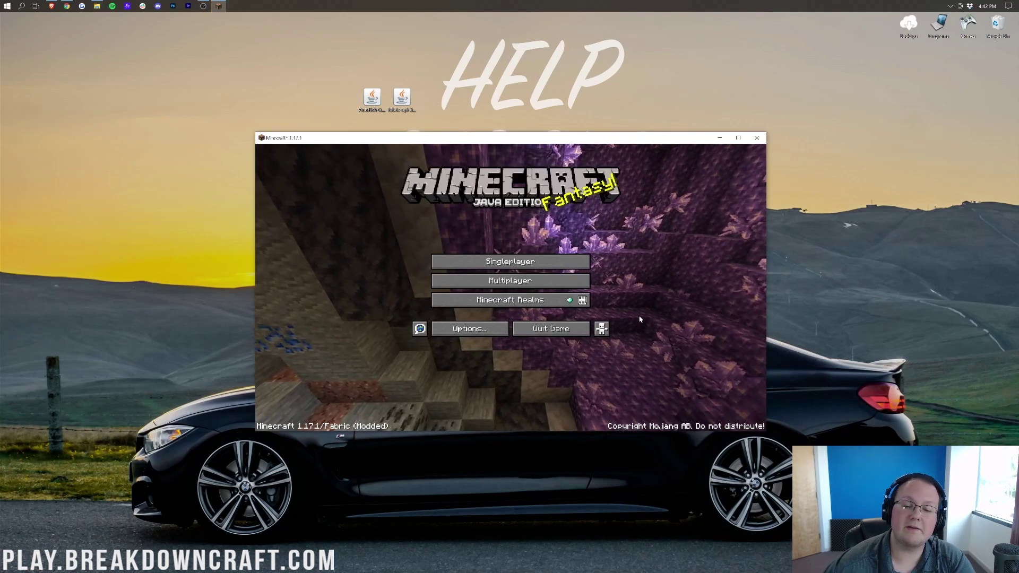
click(525, 260)
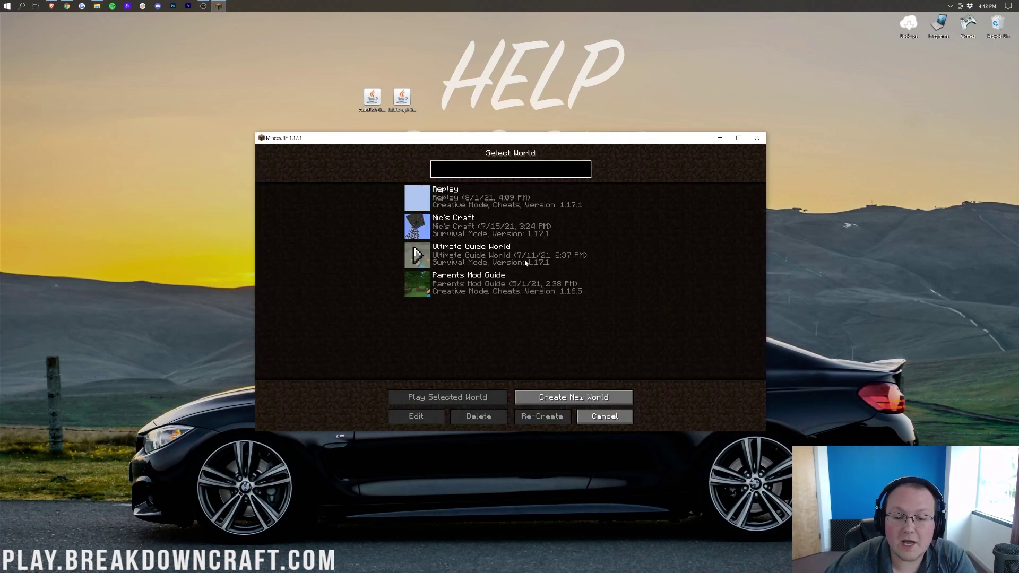
double_click(508, 206)
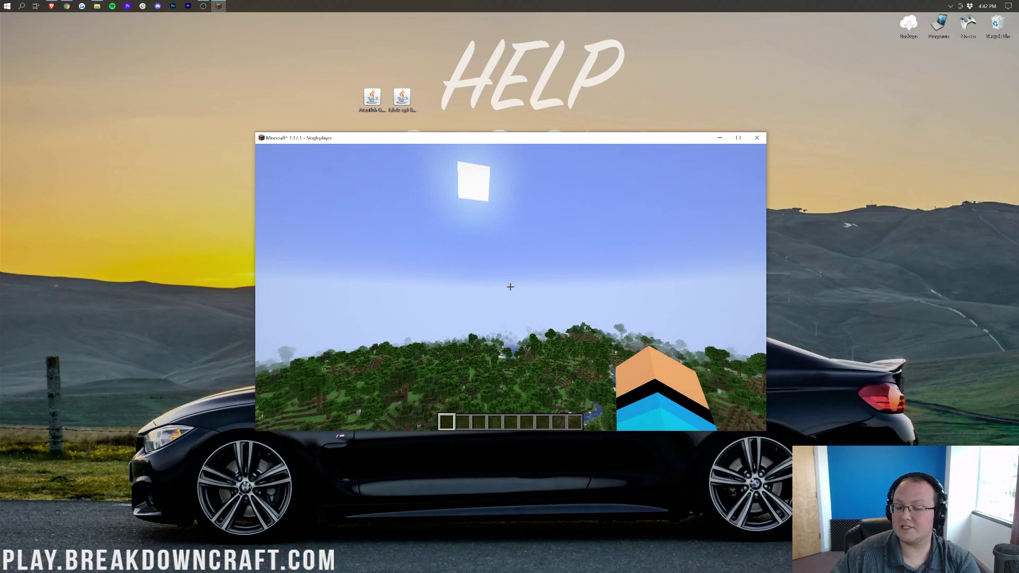
Step: Open the Autofish settings with V and switch Enable Autofish to On
key(v)
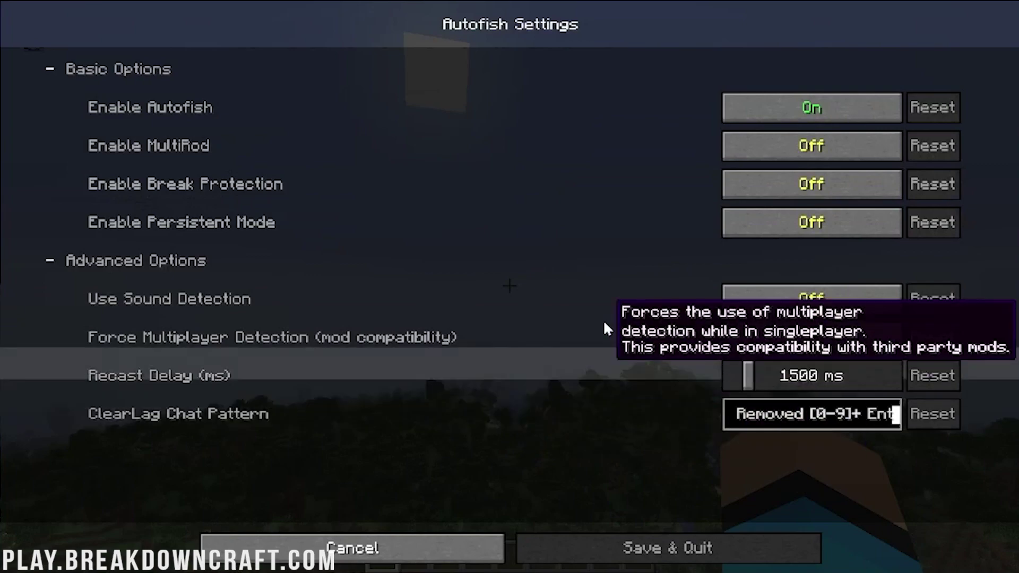
click(880, 120)
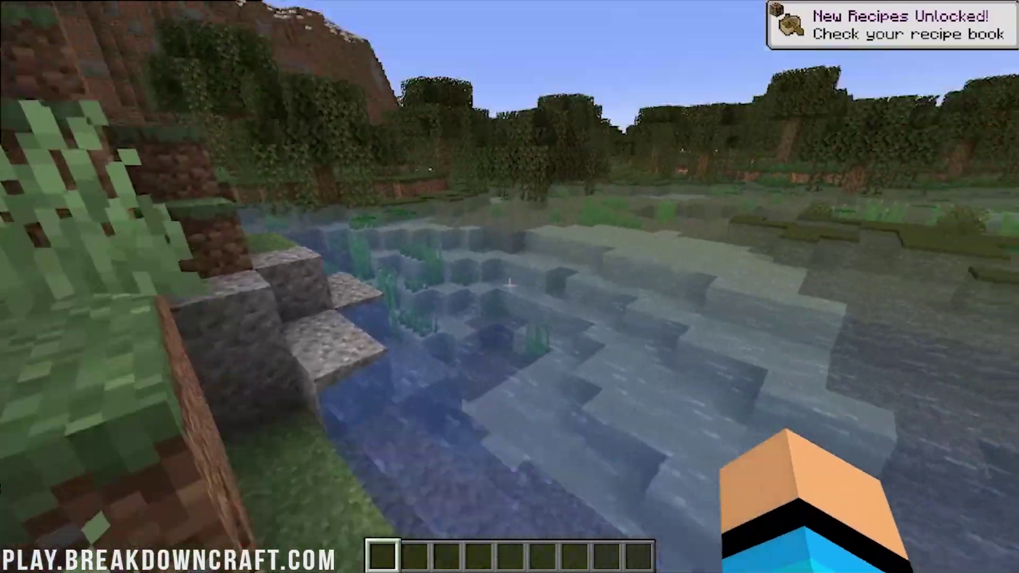
Step: Find the fishing rod in the creative inventory search and put it in the first hotbar slot
key(e)
click(644, 158)
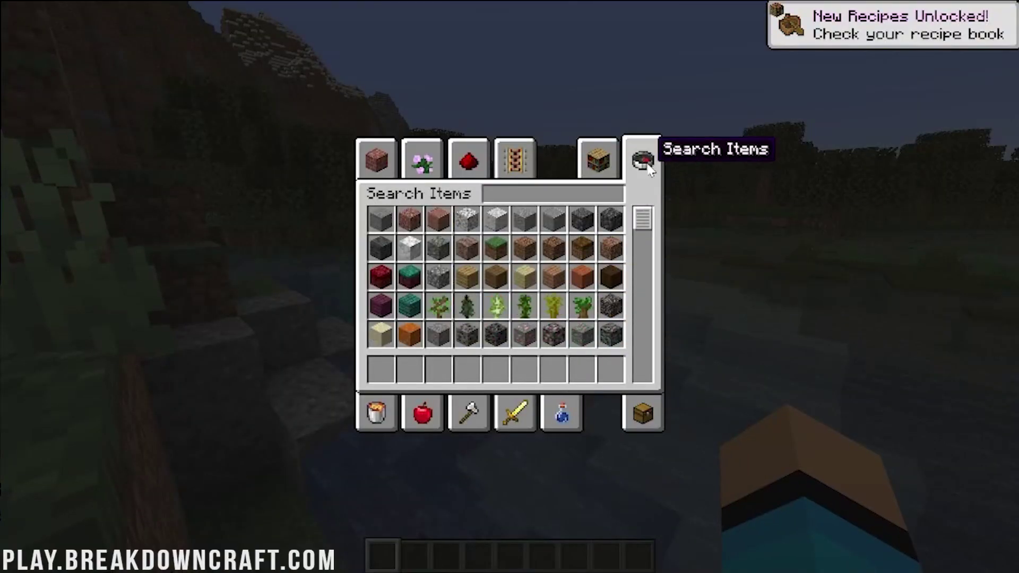
text(rod)
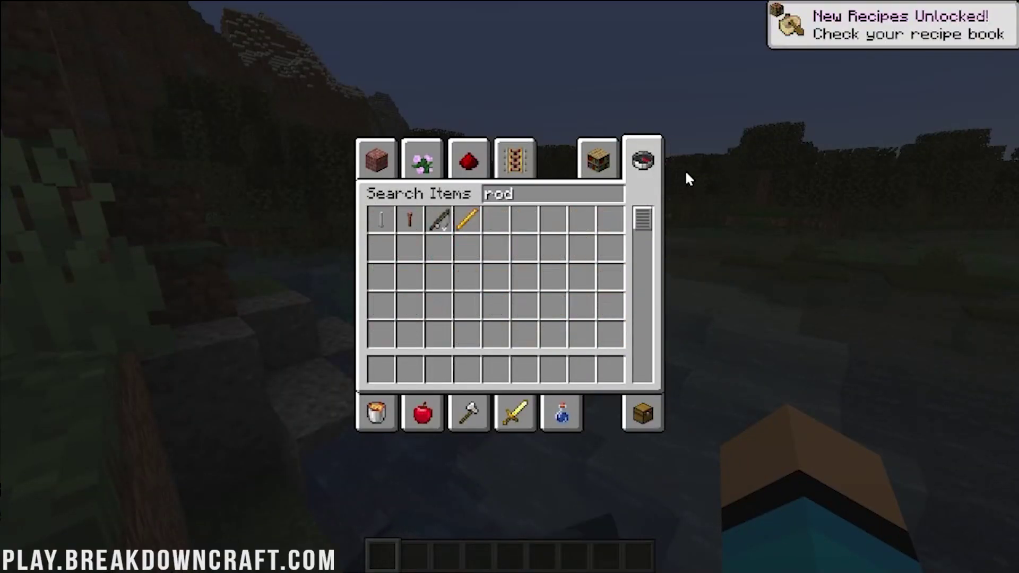
click(439, 220)
click(381, 368)
Step: Run /time set day and /gamemode survival, then cast the fishing line into the water
text(e/tim)
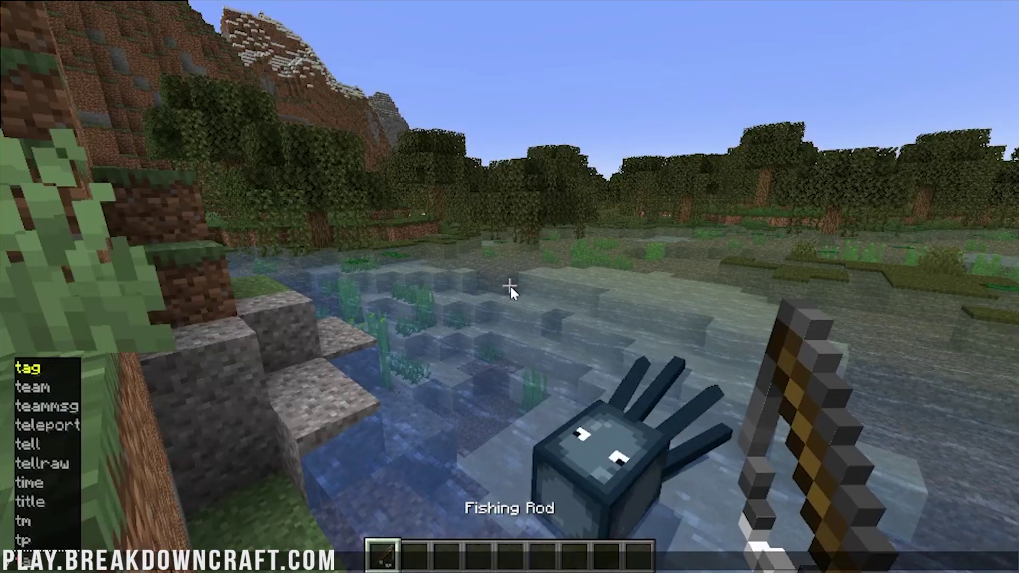
text(e set day)
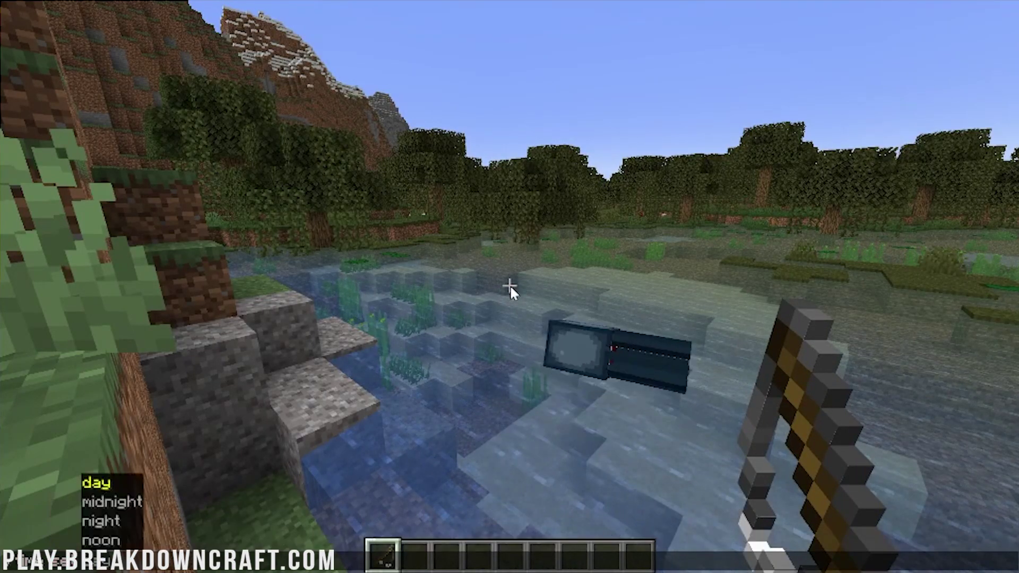
key(Return)
key(slash)
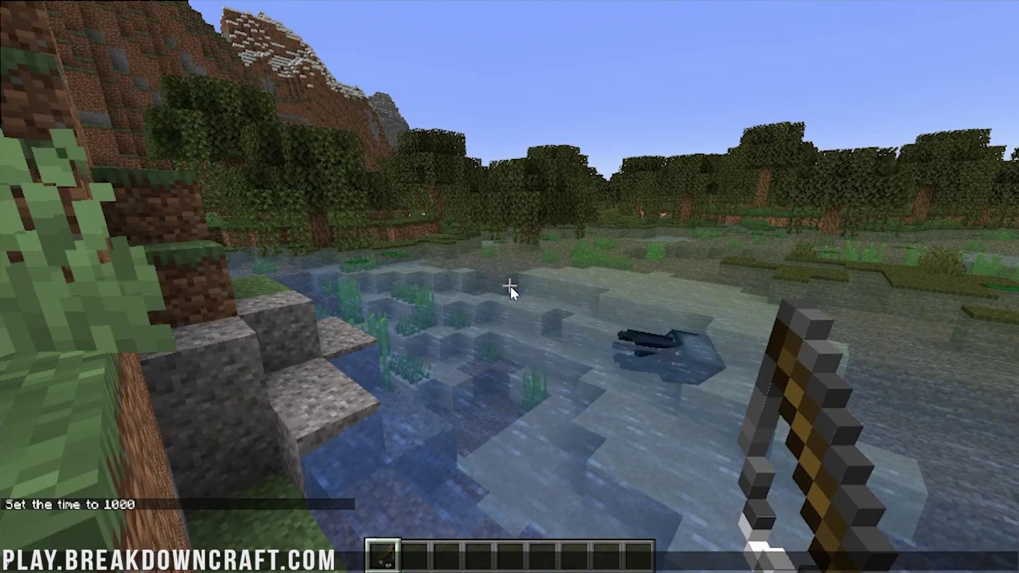
text(gamemode survival)
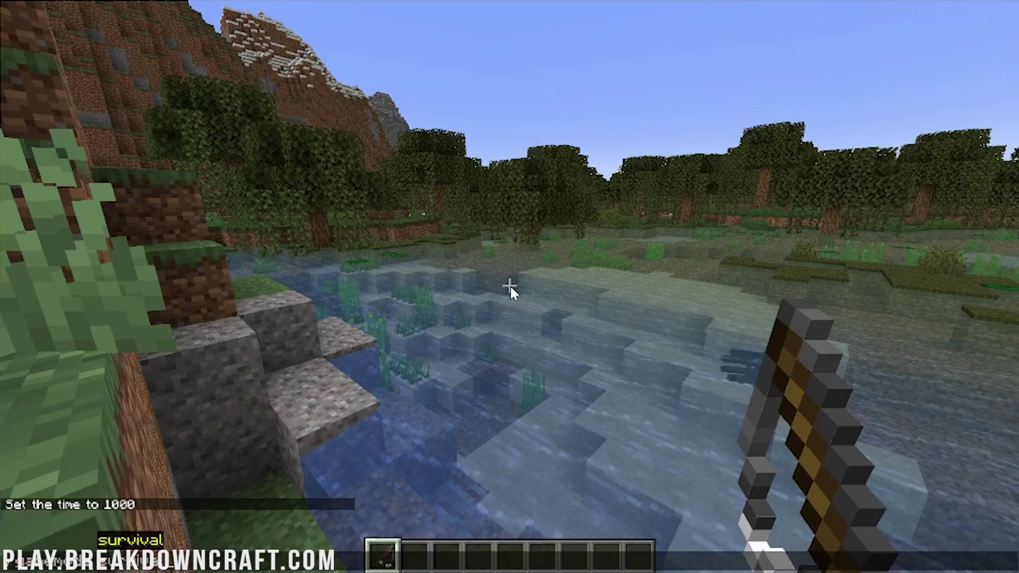
key(Return)
right_click(509, 287)
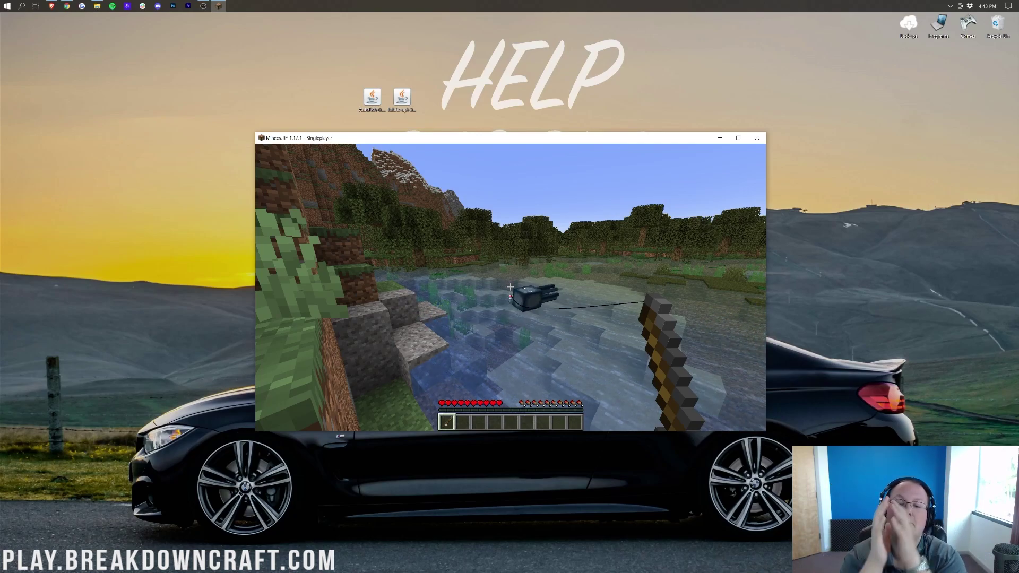
Step: Reel in three catches with the fishing rod, recasting the line after each one
right_click(510, 287)
right_click(510, 287)
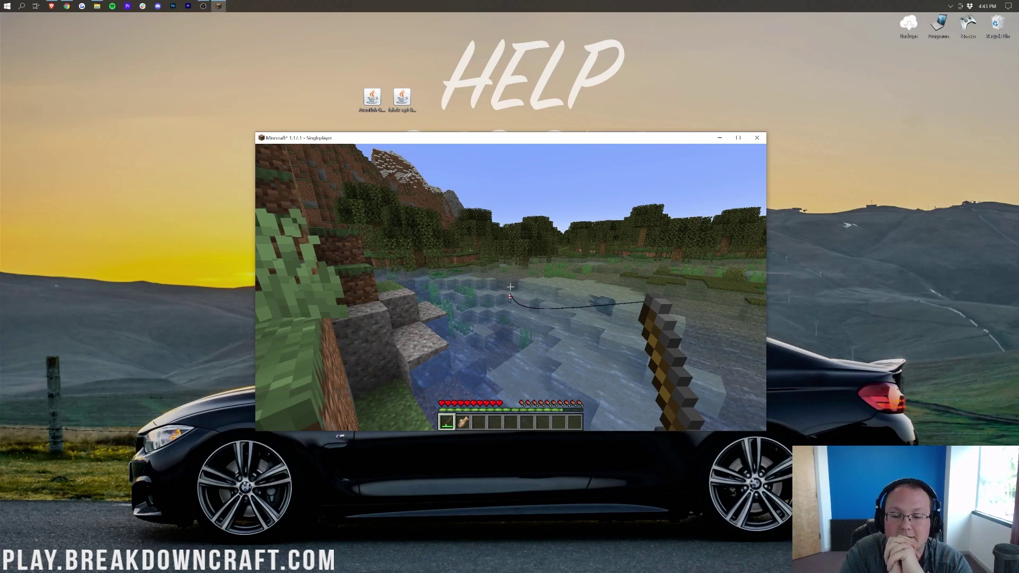
right_click(510, 287)
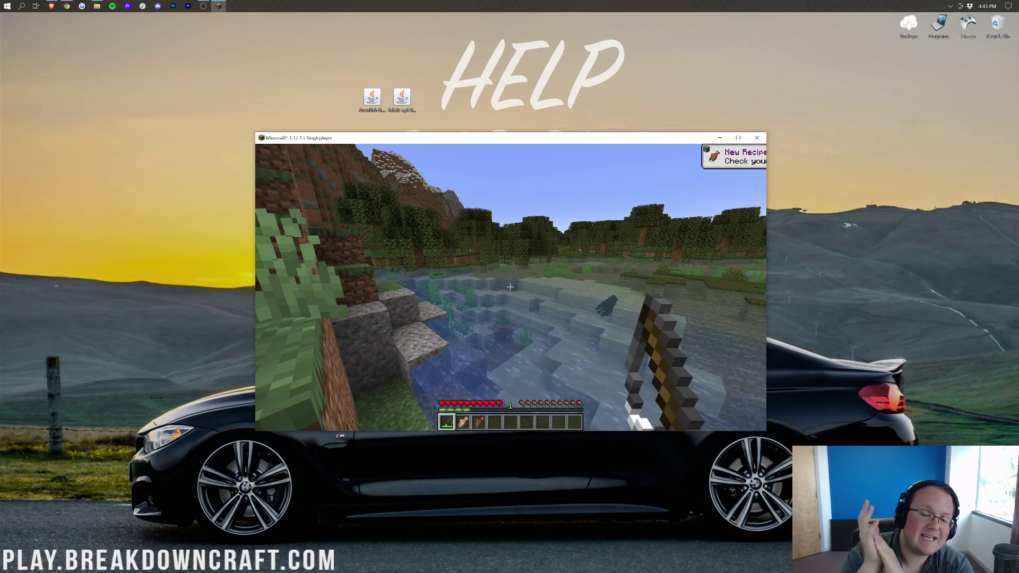
right_click(510, 287)
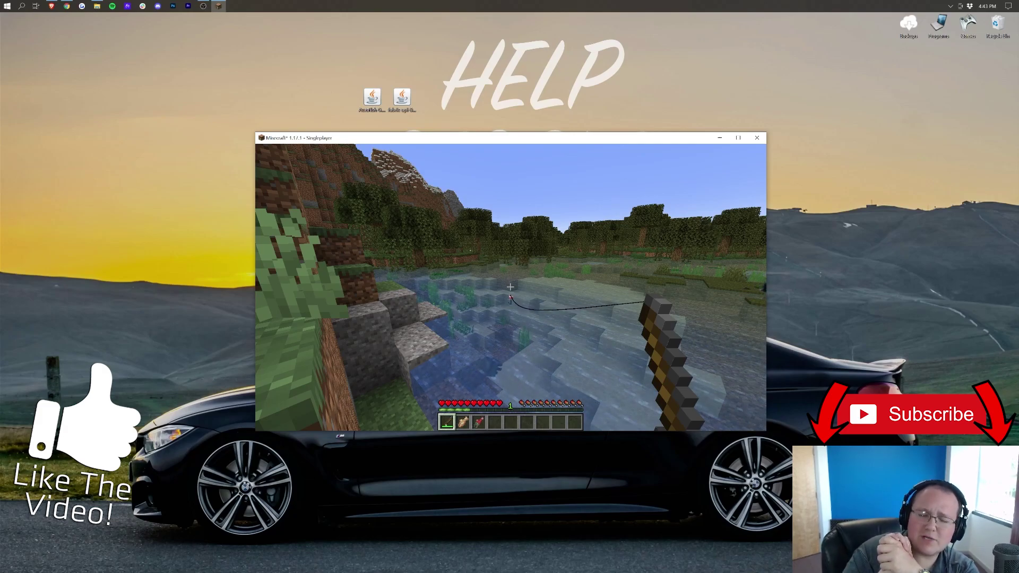
right_click(510, 287)
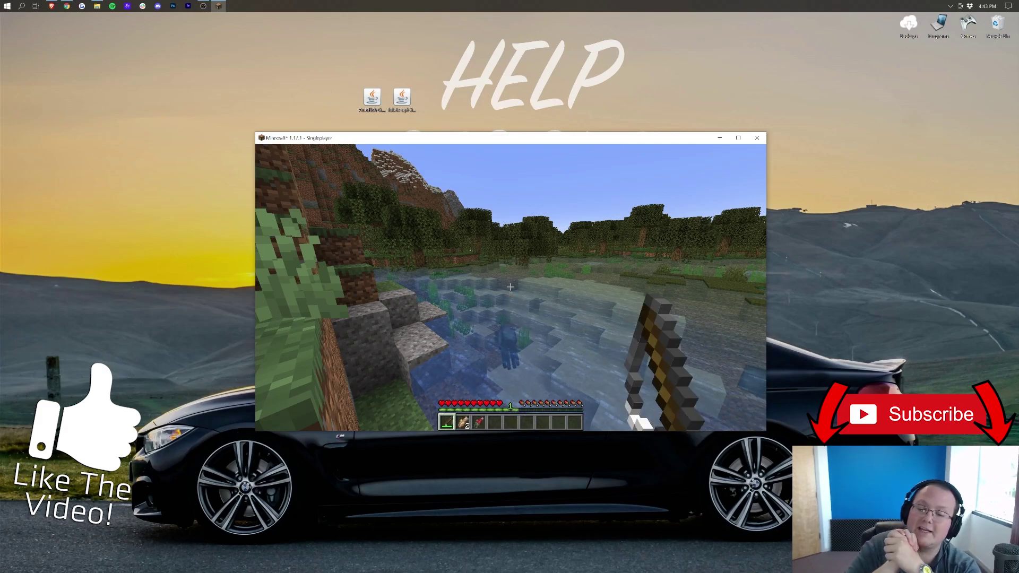
right_click(510, 287)
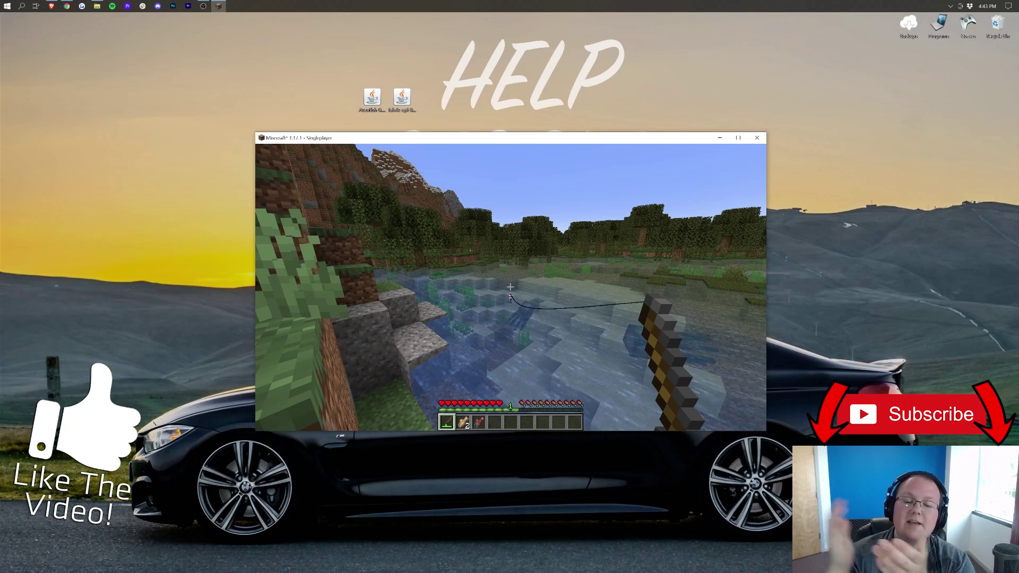